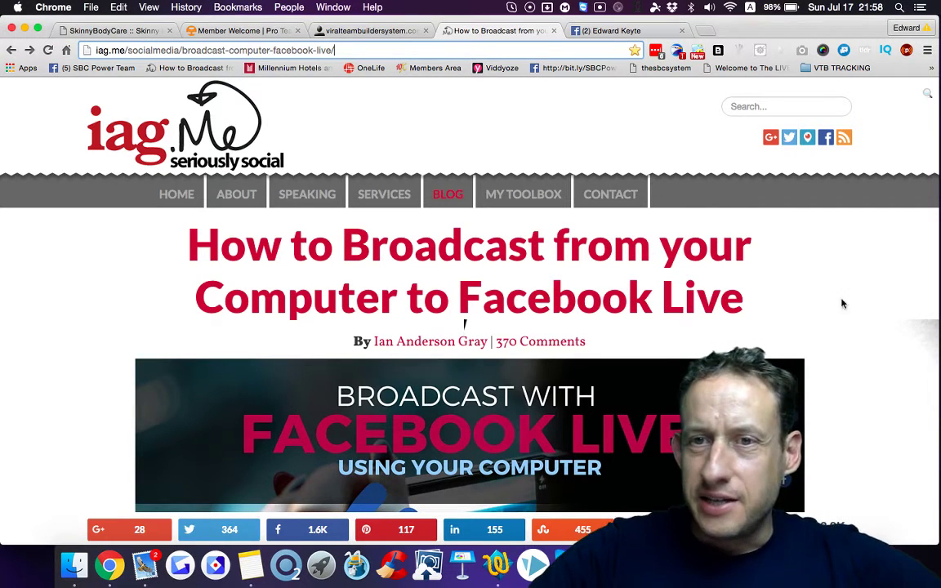
# Step: Close both Facebook chat windows and reload your own profile timeline with the live-video post
pyautogui.click(609, 31)
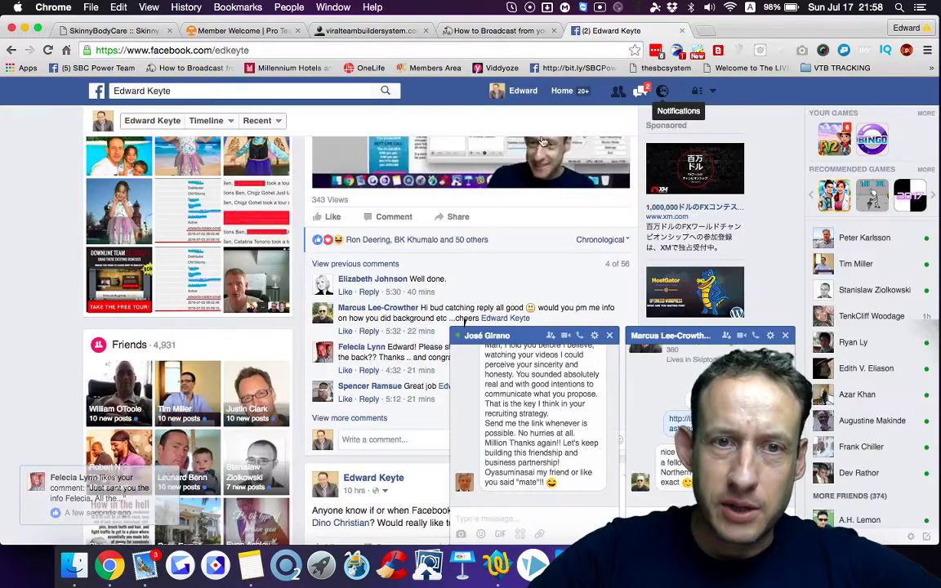
pyautogui.scroll(10, 376, 249)
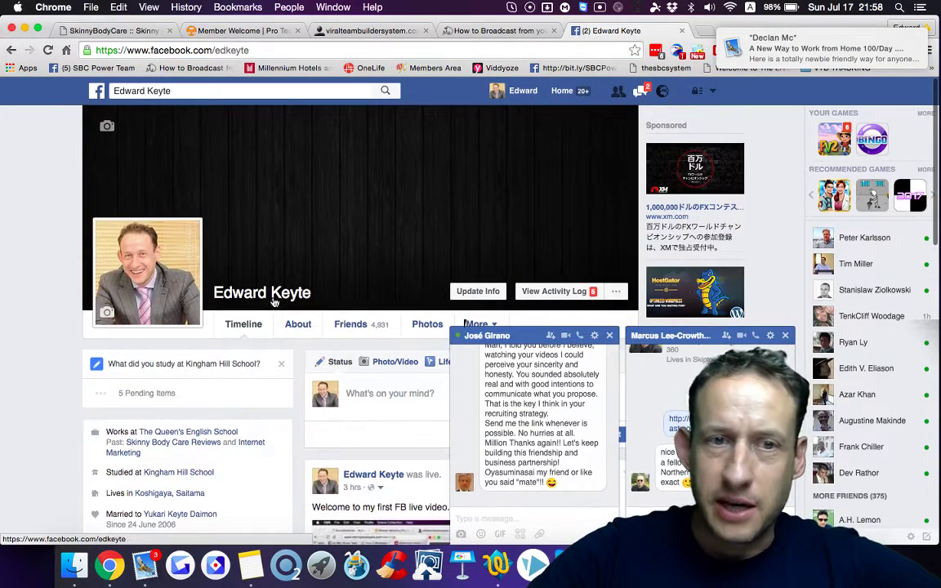
pyautogui.click(610, 335)
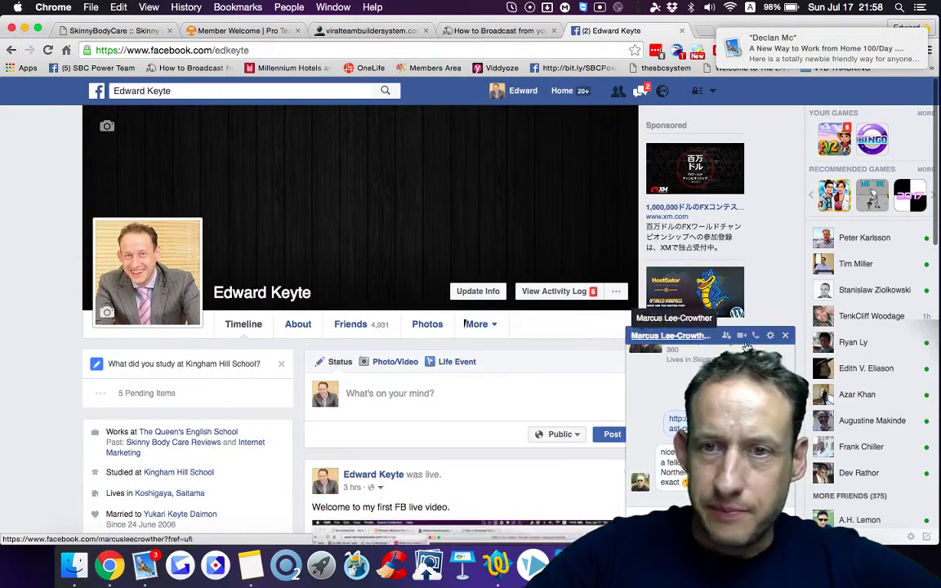
pyautogui.click(785, 335)
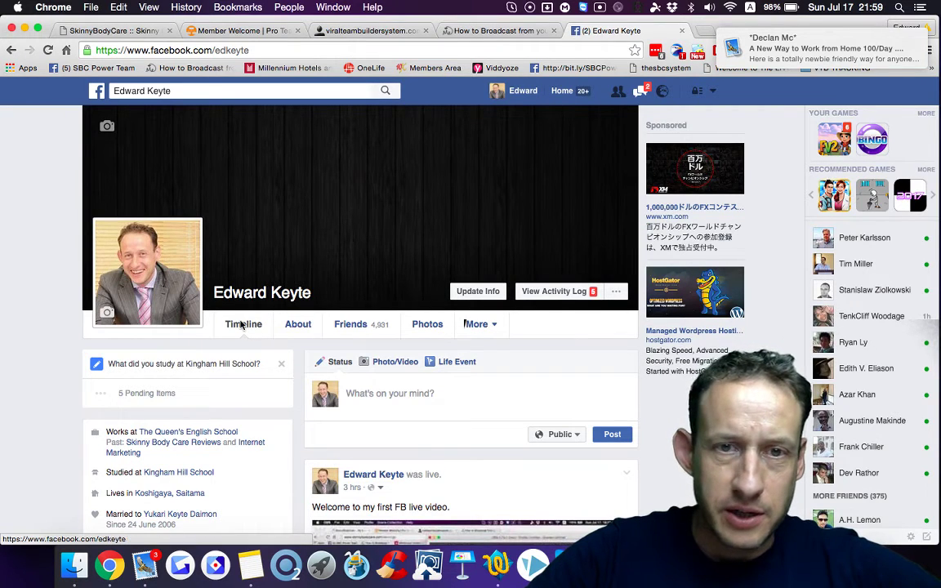
pyautogui.click(520, 95)
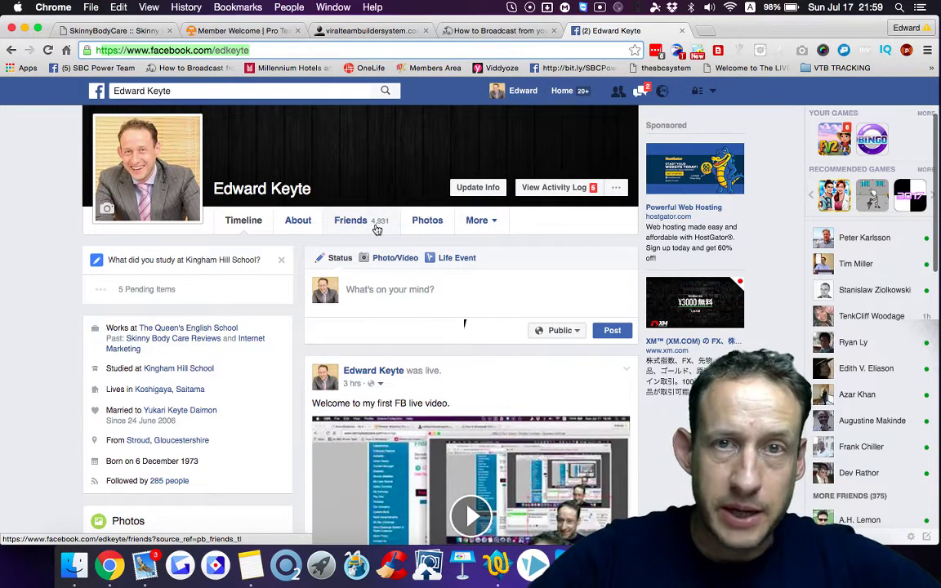
pyautogui.scroll(-1, 41, 301)
pyautogui.scroll(-3, 41, 302)
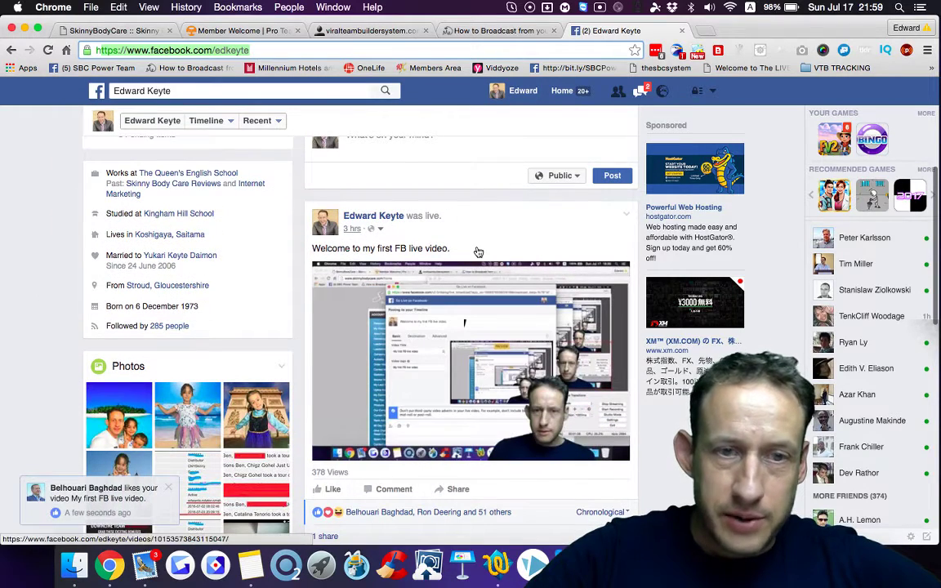
pyautogui.scroll(-2, 539, 360)
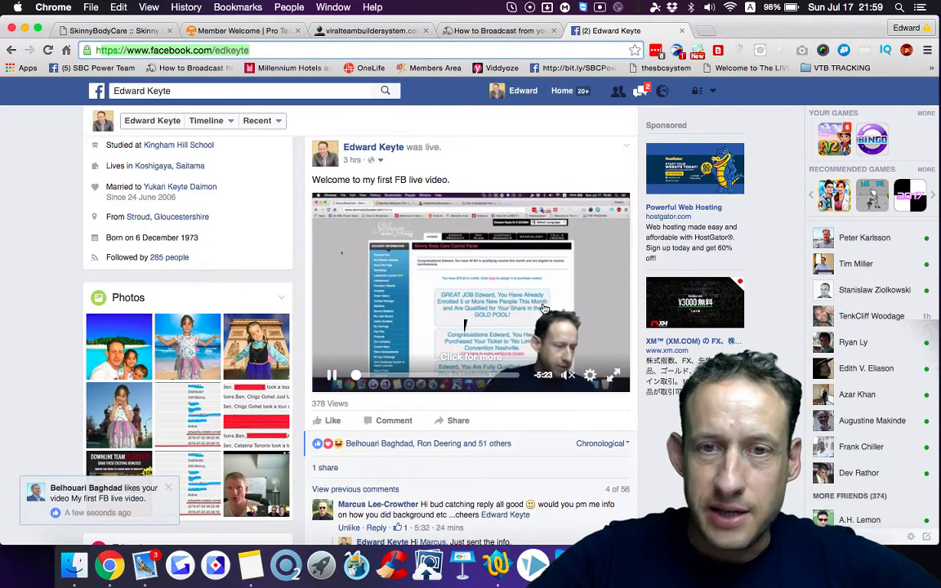
pyautogui.scroll(-1, 586, 357)
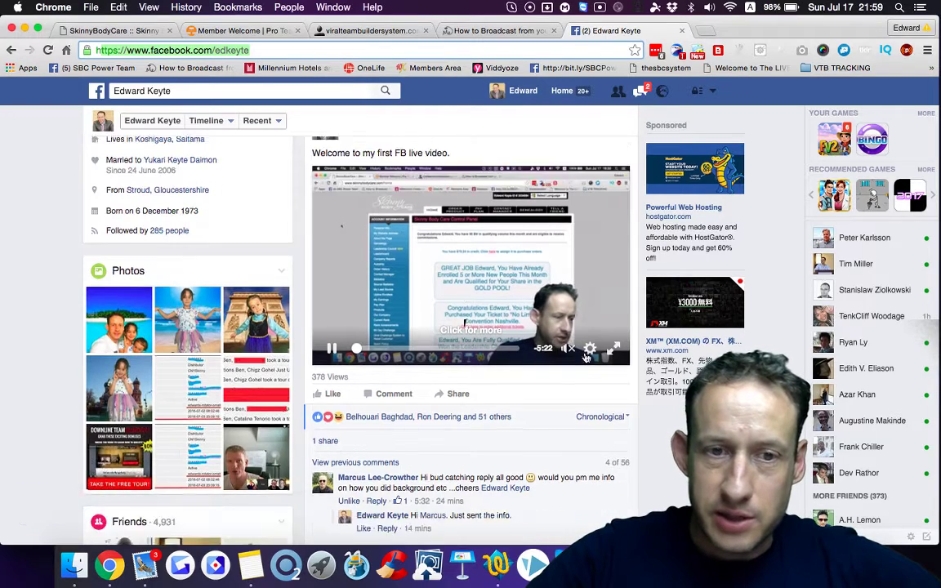
pyautogui.scroll(-4, 586, 357)
pyautogui.scroll(-2, 490, 325)
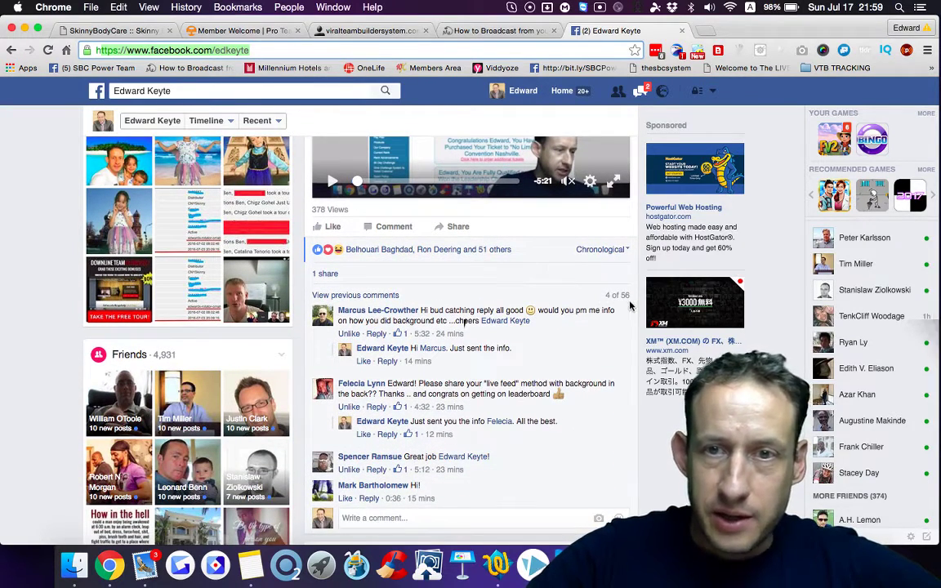
pyautogui.scroll(1, 574, 312)
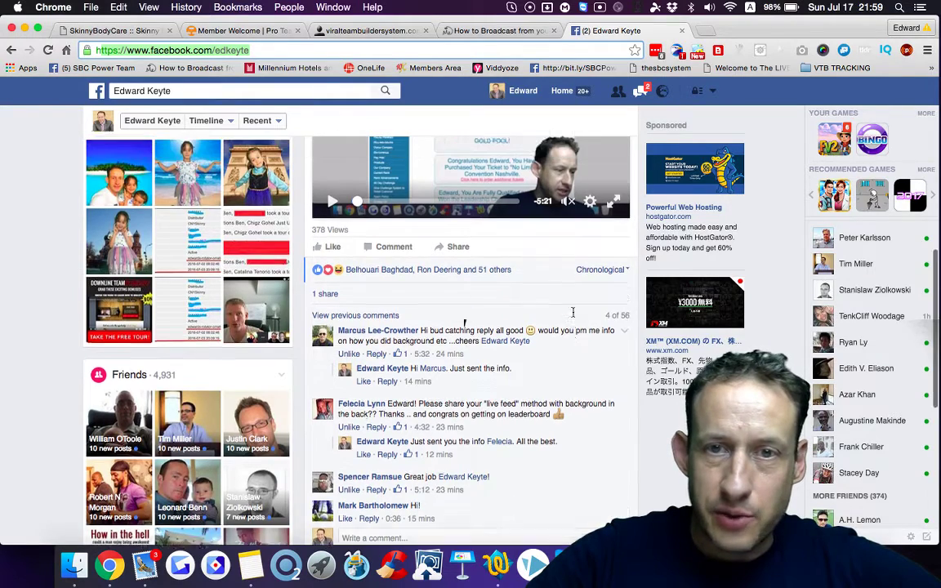
pyautogui.scroll(2, 574, 314)
pyautogui.scroll(2, 574, 317)
pyautogui.scroll(-4, 574, 317)
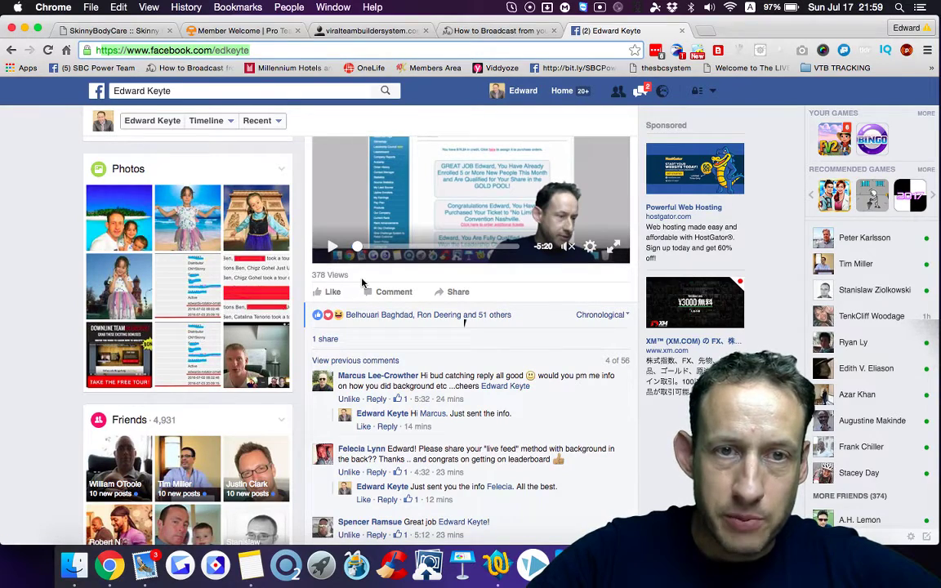
pyautogui.scroll(-3, 380, 368)
pyautogui.scroll(-3, 384, 433)
pyautogui.scroll(5, 386, 437)
pyautogui.scroll(10, 385, 437)
pyautogui.scroll(-4, 385, 437)
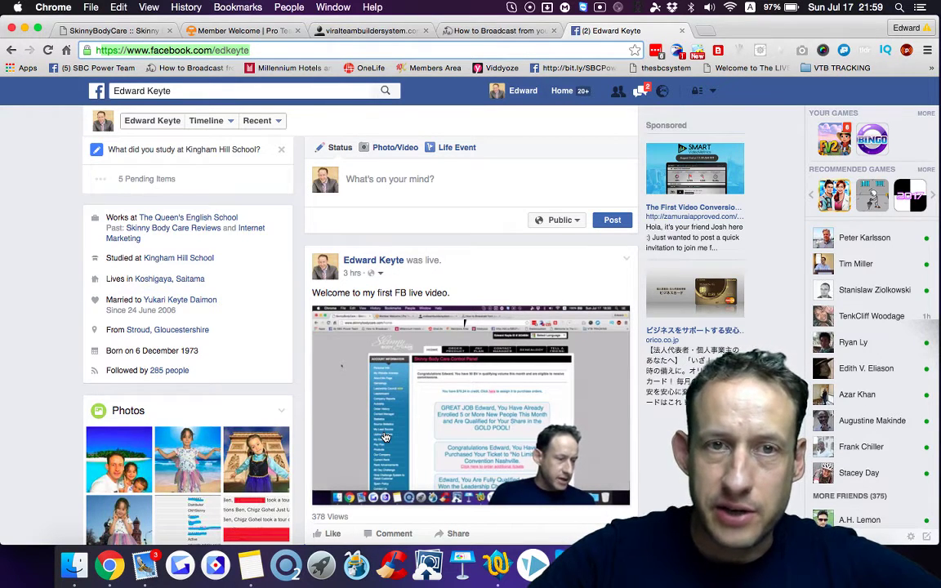
pyautogui.scroll(-2, 385, 438)
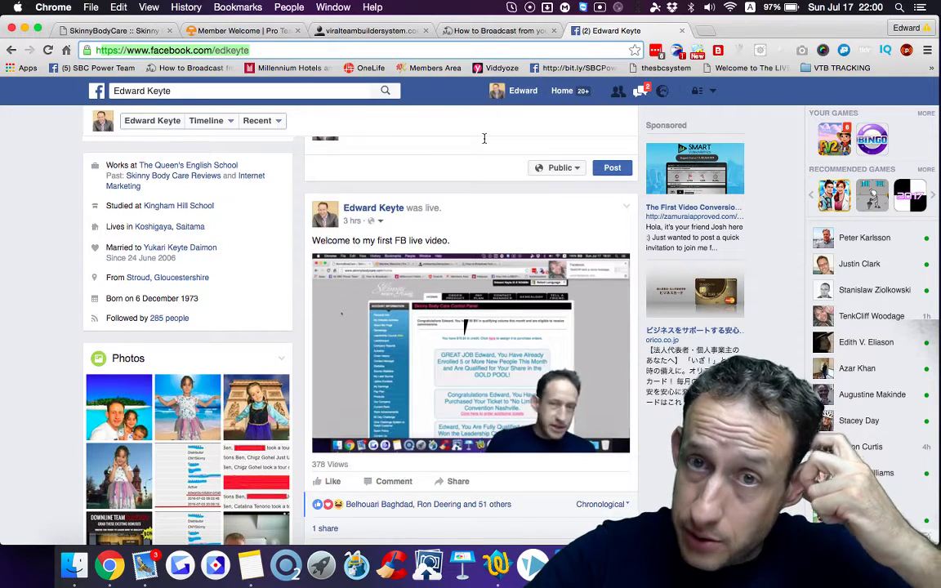
# Step: Switch to the 'How to Broadcast from your Computer' article and scroll to '#1 Download OBS Studio'
pyautogui.click(479, 37)
pyautogui.scroll(-5, 492, 96)
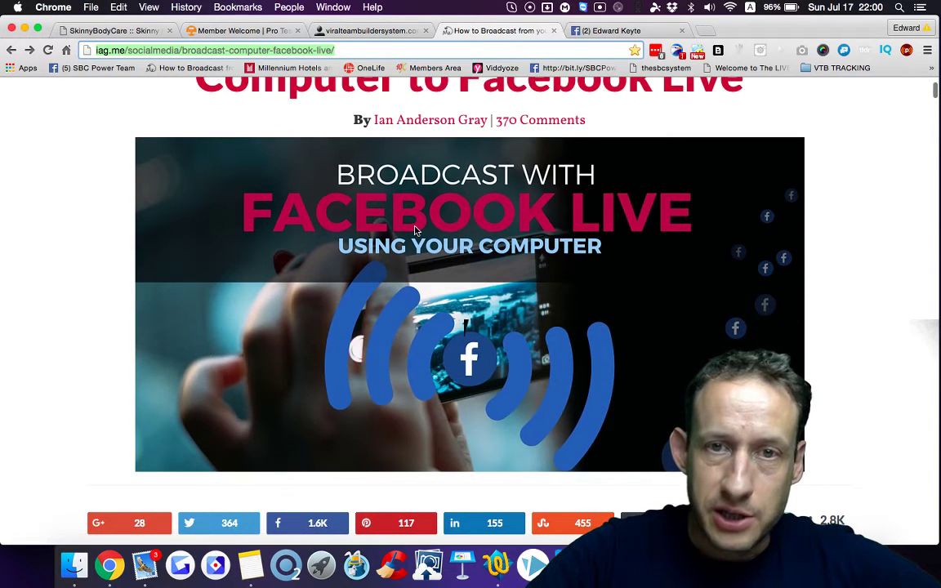
pyautogui.scroll(-1, 415, 231)
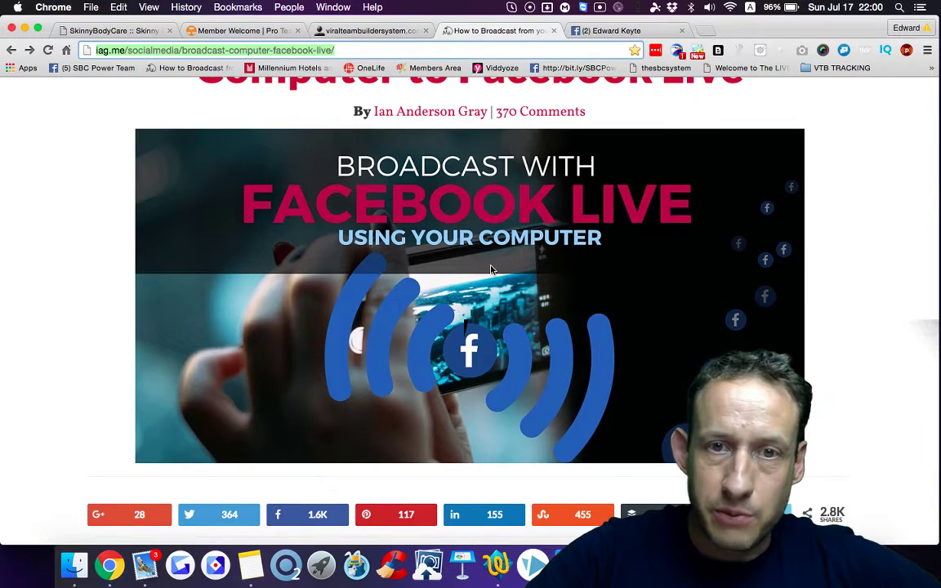
pyautogui.scroll(-3, 491, 270)
pyautogui.scroll(-4, 491, 270)
pyautogui.scroll(-1, 491, 268)
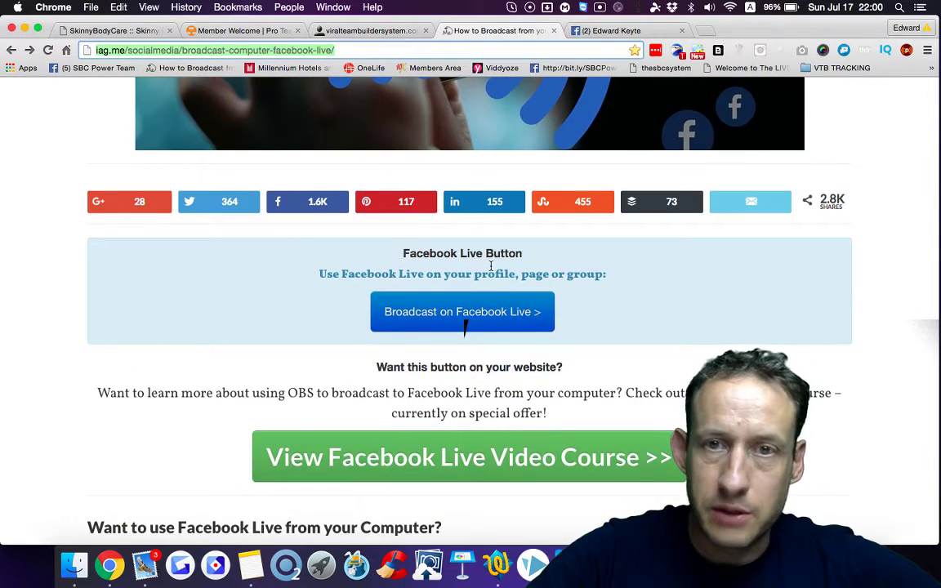
pyautogui.scroll(-5, 491, 268)
pyautogui.scroll(-3, 491, 269)
pyautogui.scroll(-2, 491, 270)
pyautogui.scroll(-2, 491, 269)
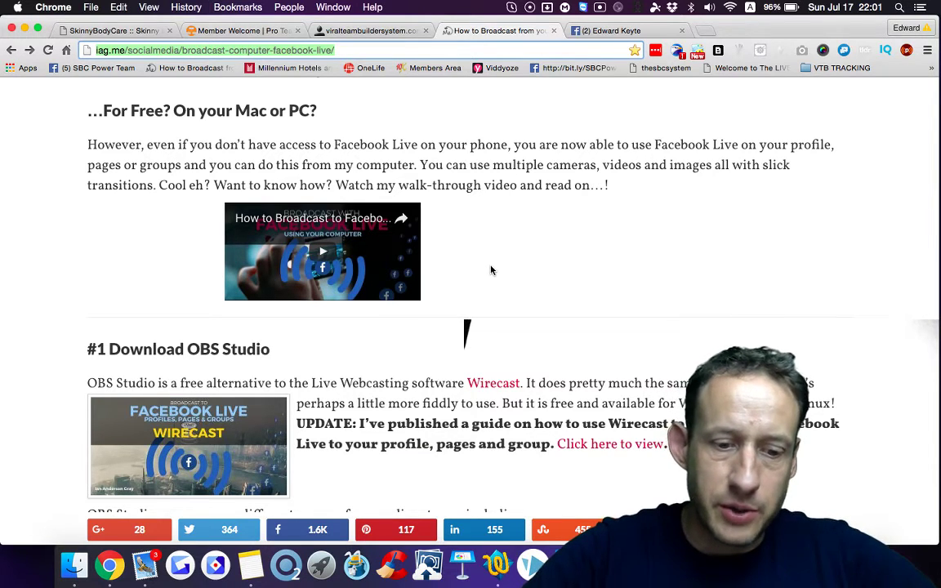
# Step: Return to the '(2) Edward Keyte' Facebook tab and scroll down to the live video post
pyautogui.click(600, 33)
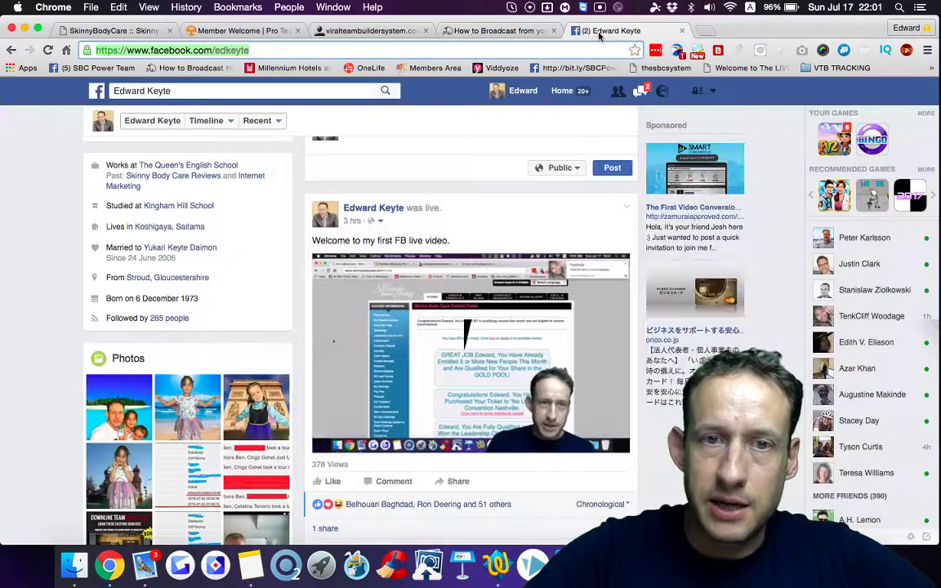
pyautogui.scroll(-3, 568, 257)
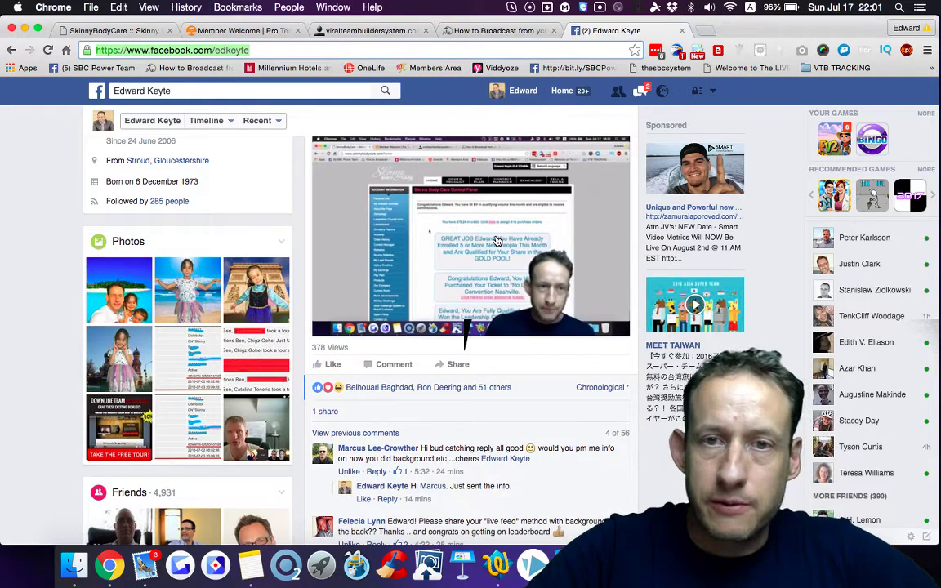
# Step: Return to the broadcasting article and select its full page address
pyautogui.click(483, 34)
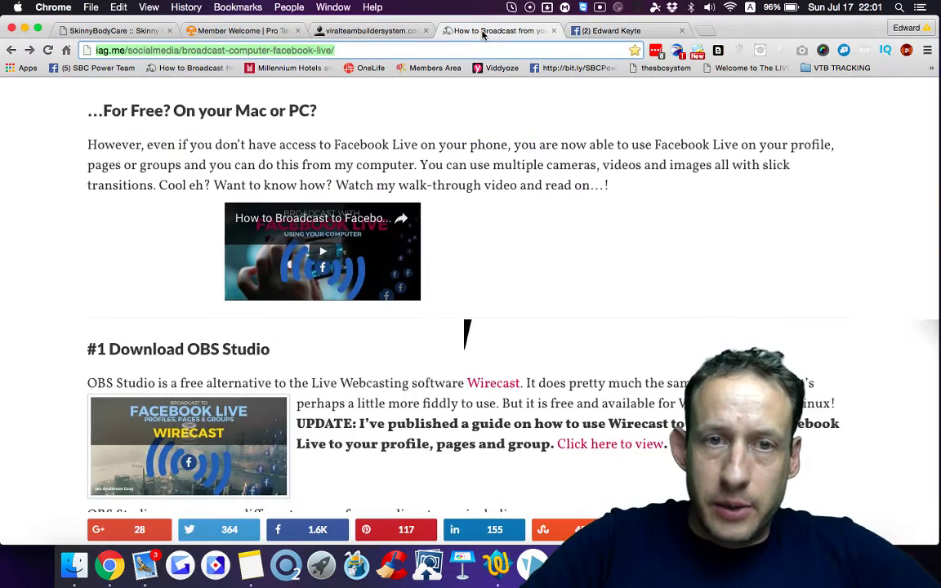
pyautogui.click(97, 50)
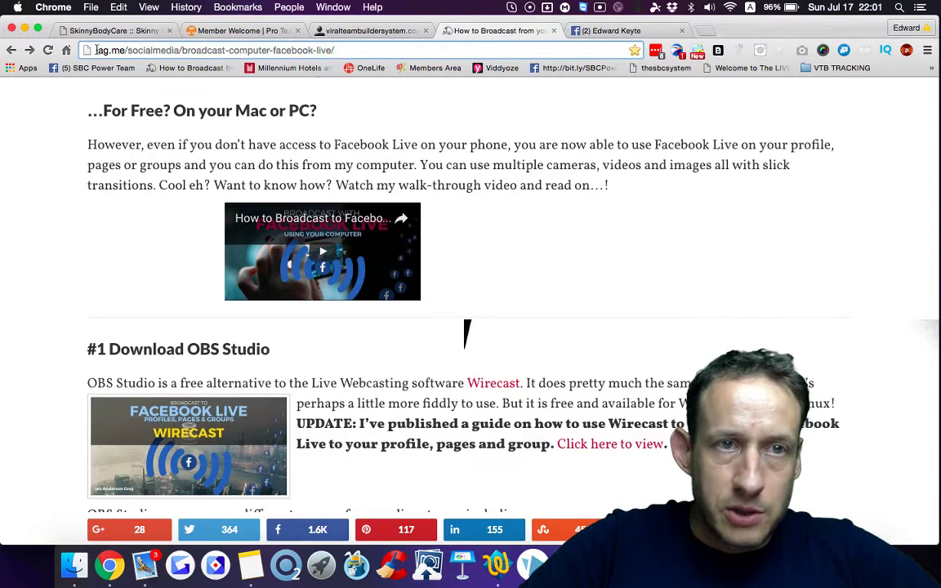
pyautogui.moveTo(113, 50); pyautogui.dragTo(379, 54)
# Step: Highlight the '#1 Download OBS Studio' heading, then switch over to OBS Studio
pyautogui.scroll(3, 447, 169)
pyautogui.scroll(1, 447, 170)
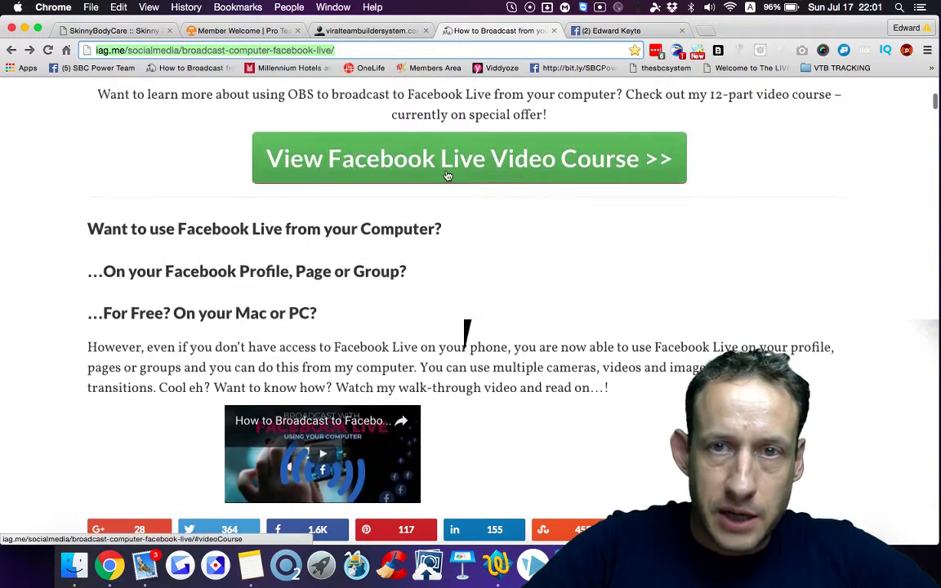
pyautogui.scroll(4, 447, 171)
pyautogui.scroll(5, 447, 173)
pyautogui.scroll(-10, 447, 174)
pyautogui.scroll(-3, 447, 174)
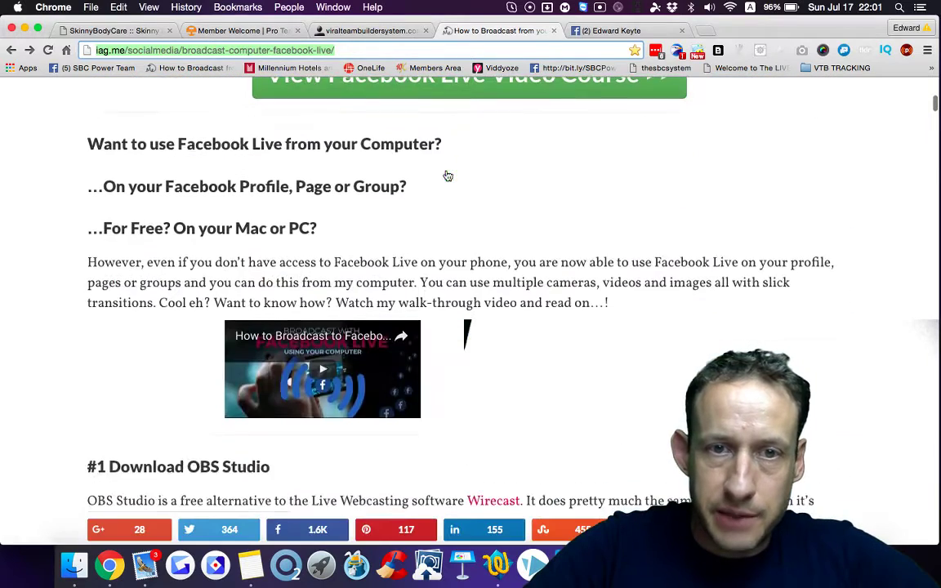
pyautogui.scroll(-2, 447, 174)
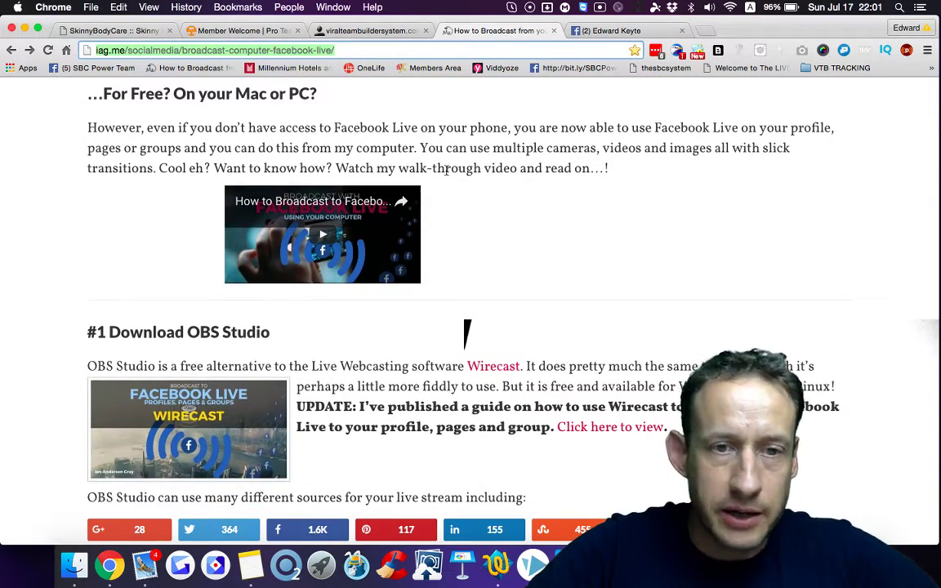
pyautogui.scroll(-3, 446, 171)
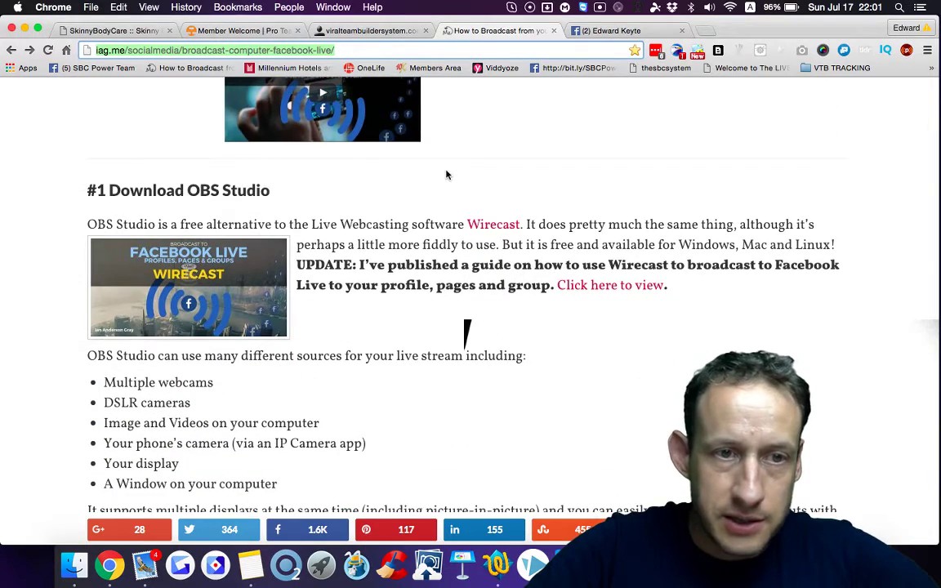
pyautogui.scroll(-4, 447, 174)
pyautogui.scroll(1, 446, 173)
pyautogui.scroll(4, 446, 172)
pyautogui.scroll(3, 446, 171)
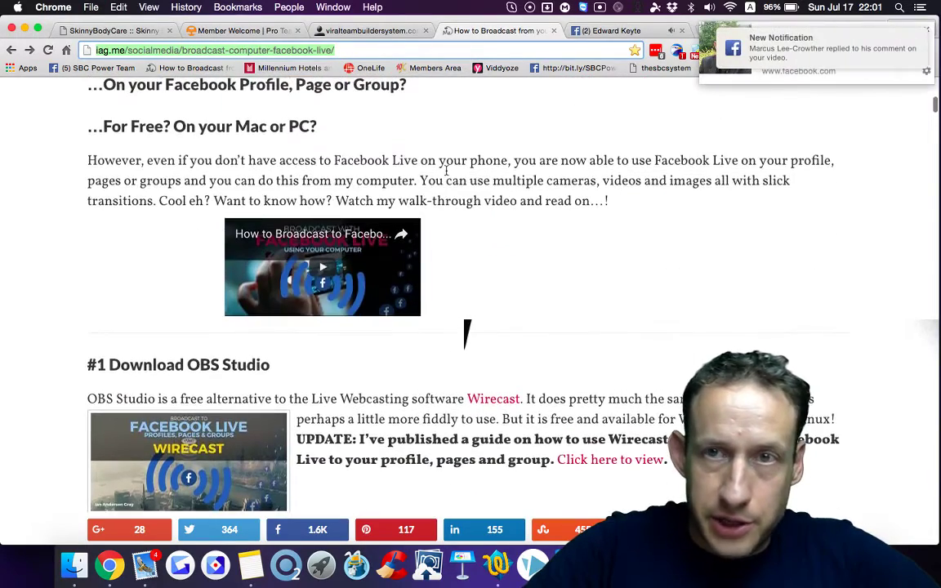
pyautogui.scroll(-4, 446, 171)
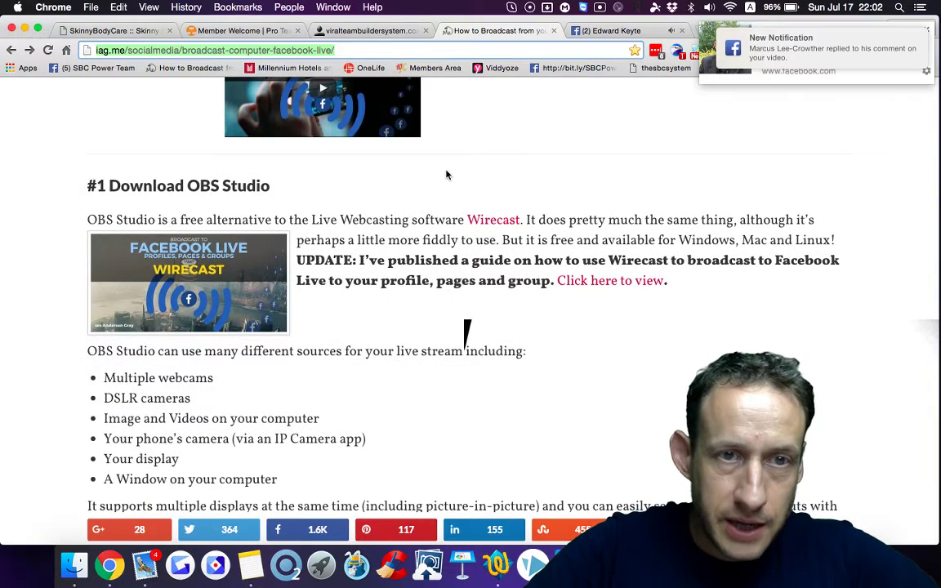
pyautogui.scroll(4, 446, 175)
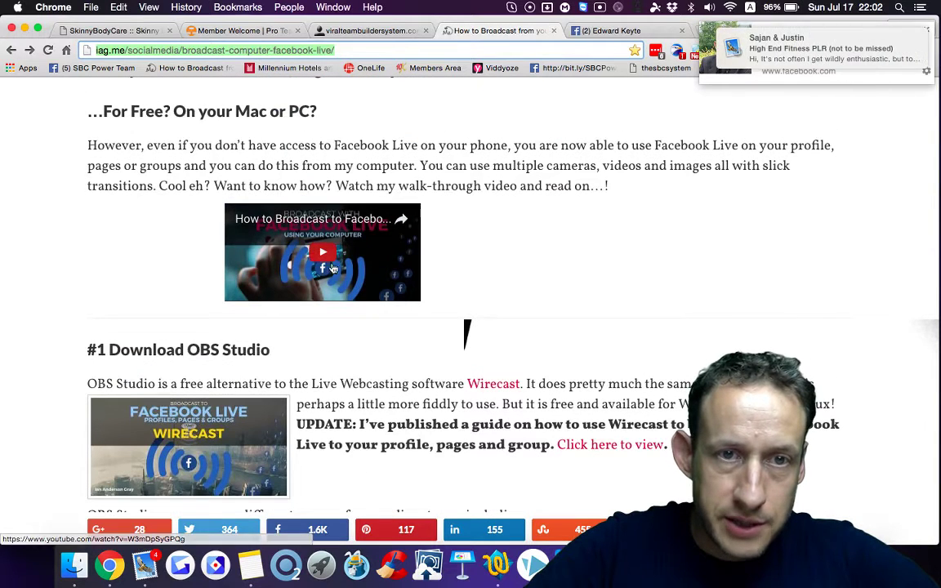
pyautogui.scroll(-2, 303, 250)
pyautogui.scroll(-1, 303, 251)
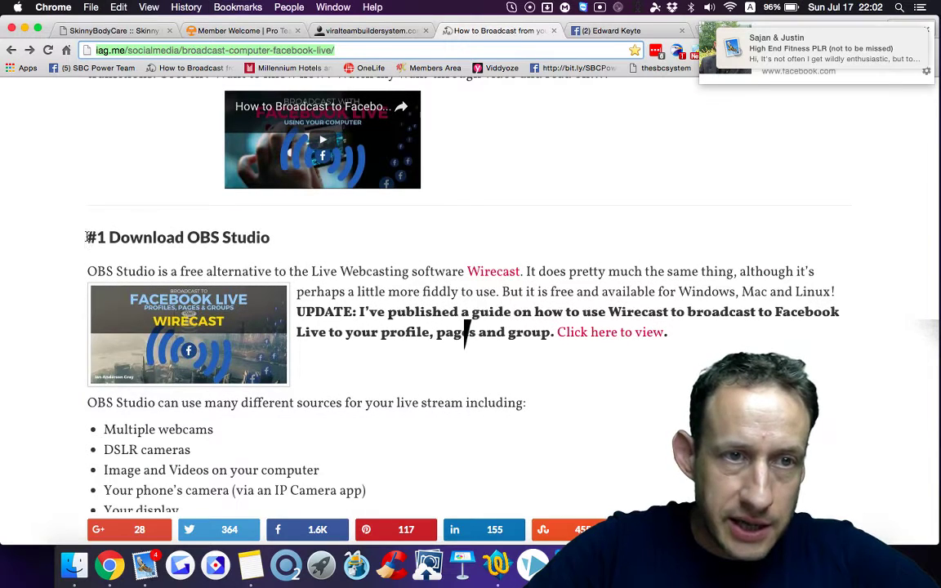
pyautogui.moveTo(78, 219); pyautogui.dragTo(273, 236)
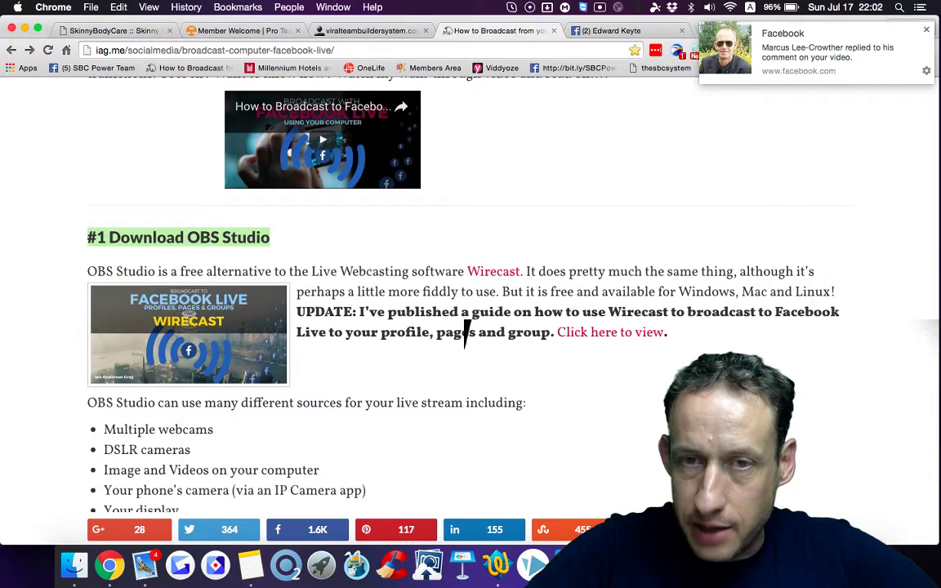
pyautogui.press('super+Tab')
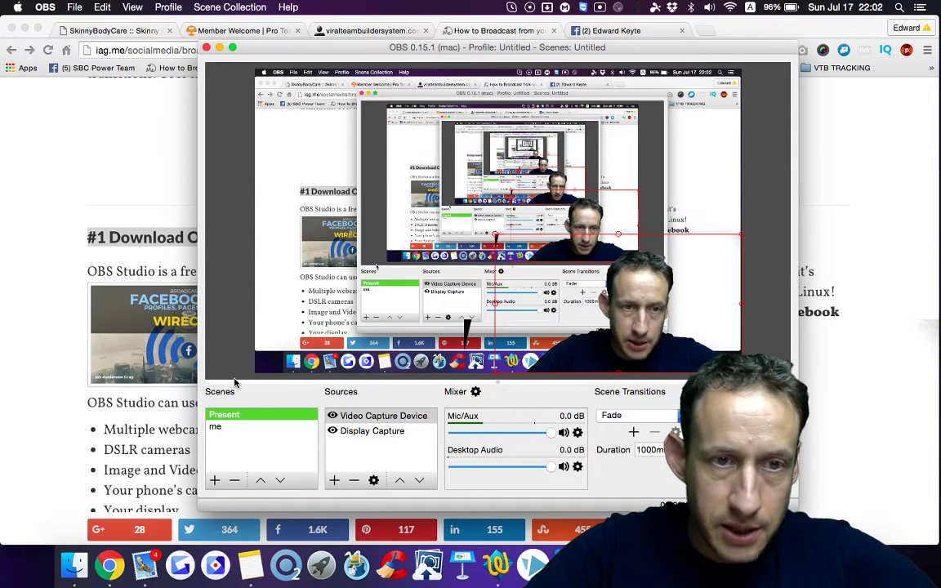
# Step: Bring Chrome forward and scroll the iag.me article back to the Facebook Live Button box
pyautogui.click(901, 301)
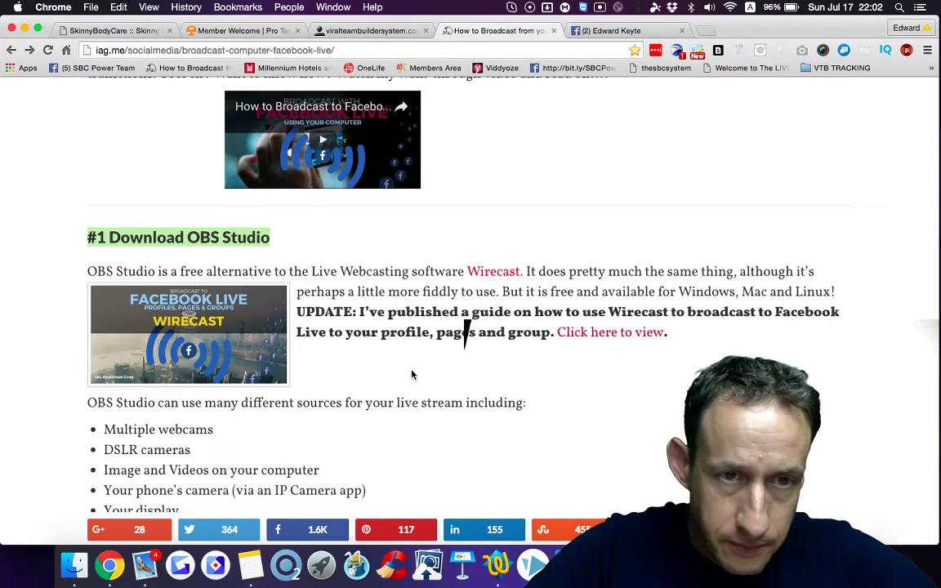
pyautogui.scroll(-3, 411, 374)
pyautogui.scroll(-2, 412, 374)
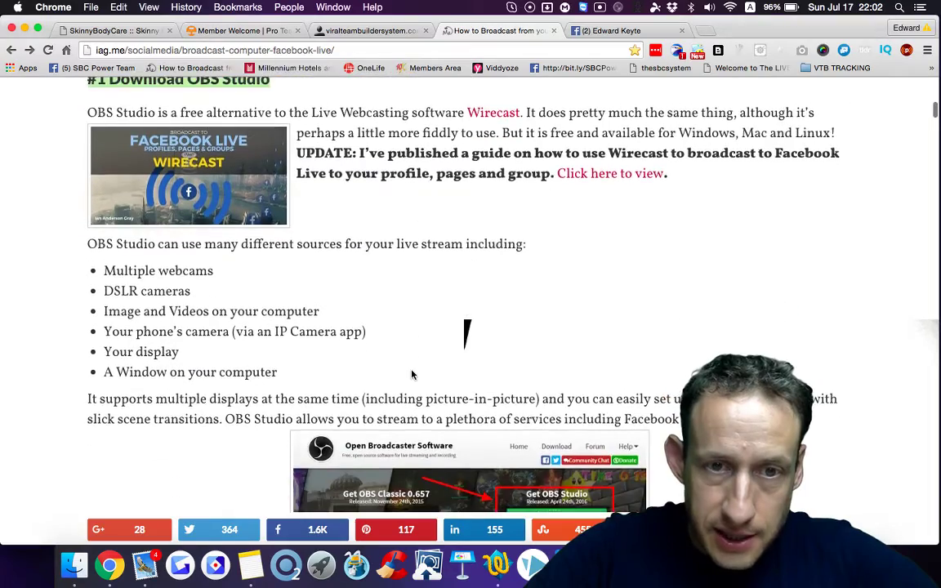
pyautogui.scroll(-5, 411, 374)
pyautogui.scroll(-3, 412, 374)
pyautogui.scroll(-4, 412, 372)
pyautogui.scroll(-5, 412, 372)
pyautogui.scroll(-5, 411, 371)
pyautogui.scroll(-5, 412, 372)
pyautogui.scroll(-5, 412, 372)
pyautogui.scroll(-15, 412, 371)
pyautogui.scroll(-8, 412, 371)
pyautogui.scroll(1, 411, 374)
pyautogui.scroll(2, 412, 375)
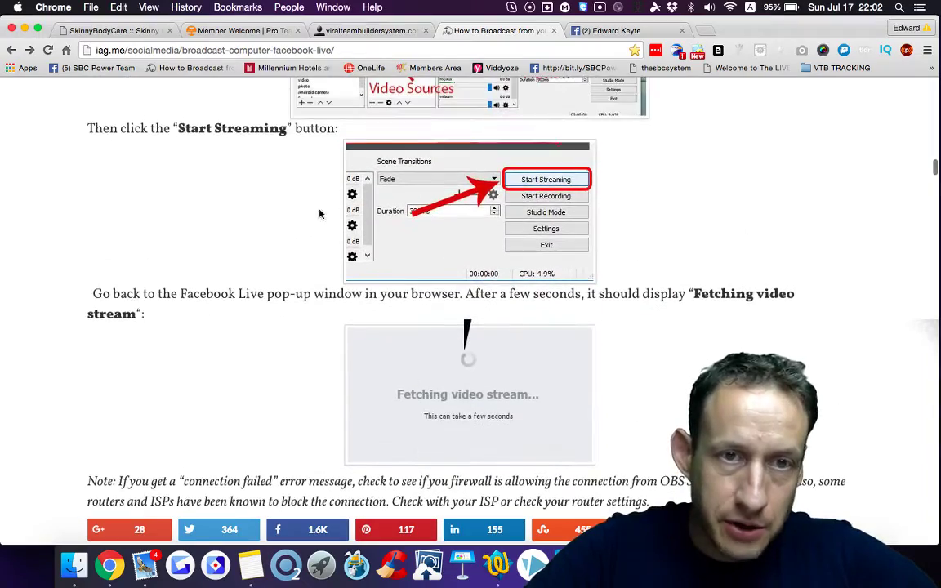
pyautogui.scroll(1, 298, 268)
pyautogui.scroll(15, 393, 276)
pyautogui.scroll(10, 395, 279)
pyautogui.scroll(5, 395, 279)
pyautogui.scroll(8, 367, 343)
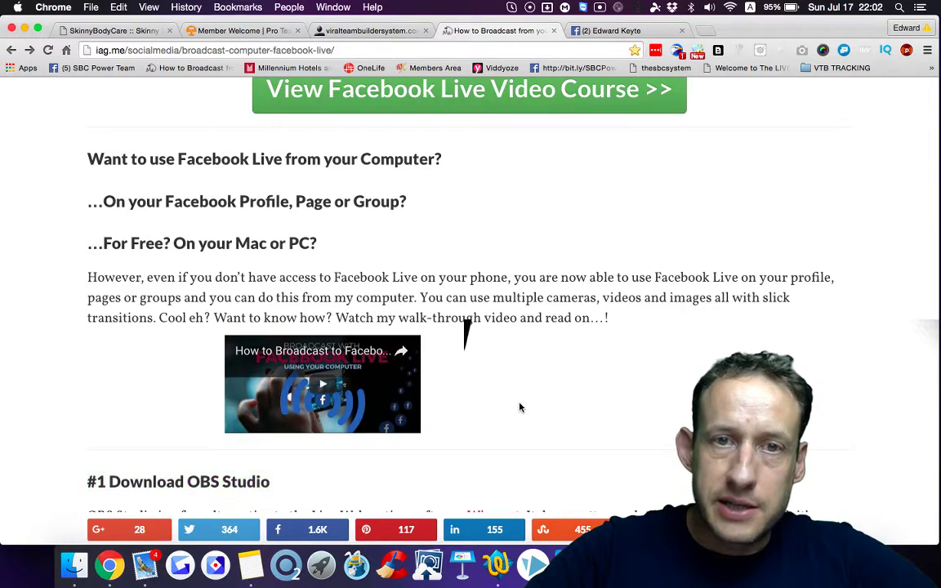
pyautogui.scroll(2, 519, 406)
pyautogui.scroll(5, 520, 407)
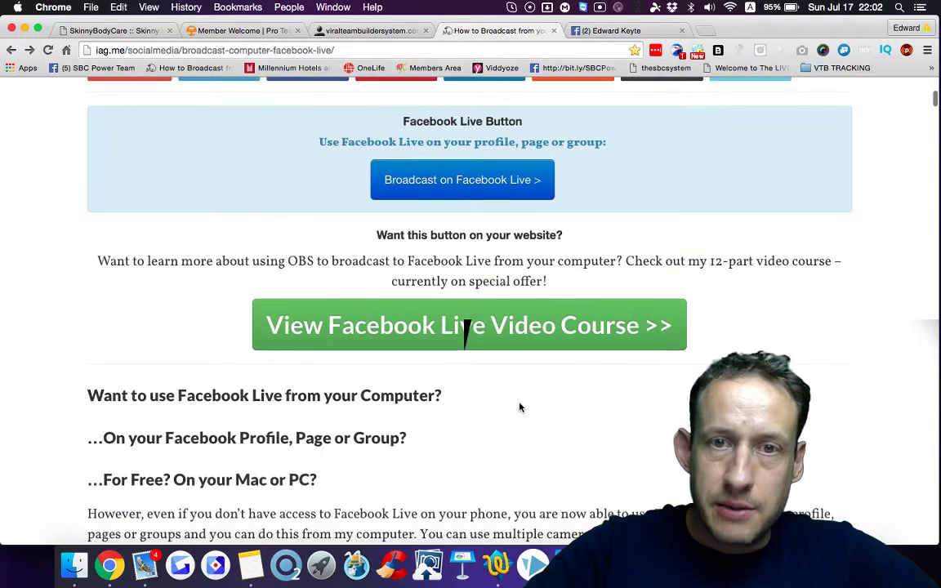
pyautogui.scroll(2, 519, 407)
pyautogui.scroll(-4, 508, 368)
pyautogui.scroll(3, 508, 368)
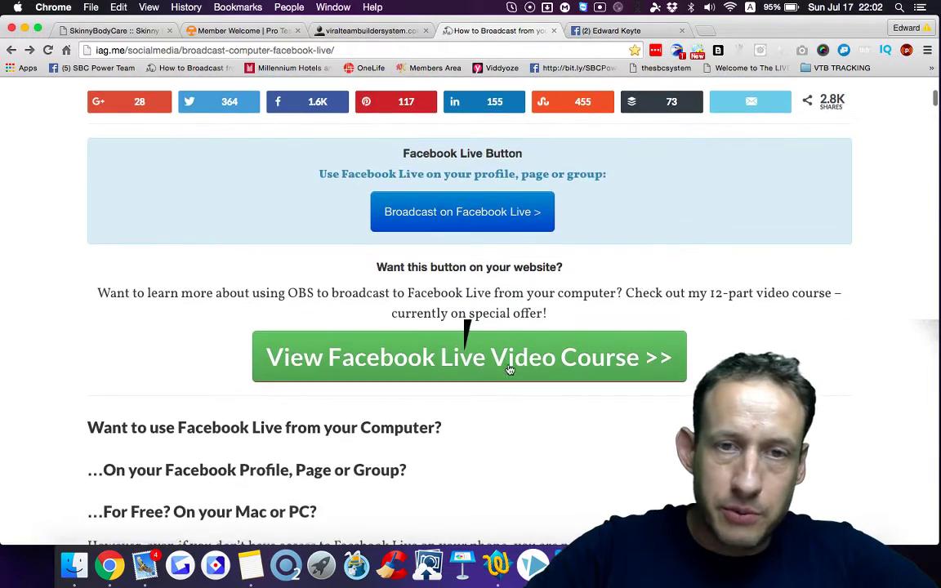
# Step: Start a Facebook Live broadcast set to share on your own Timeline
pyautogui.click(469, 214)
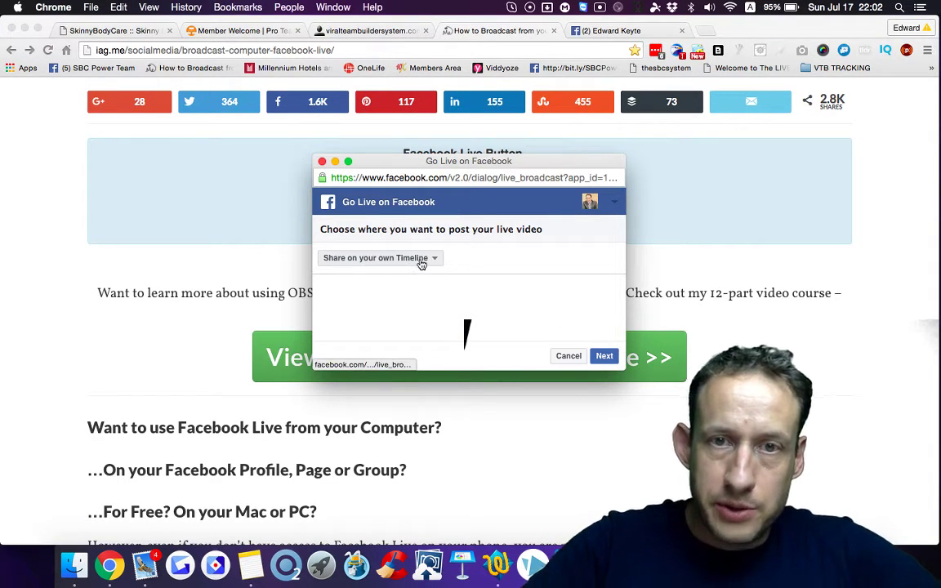
pyautogui.click(372, 257)
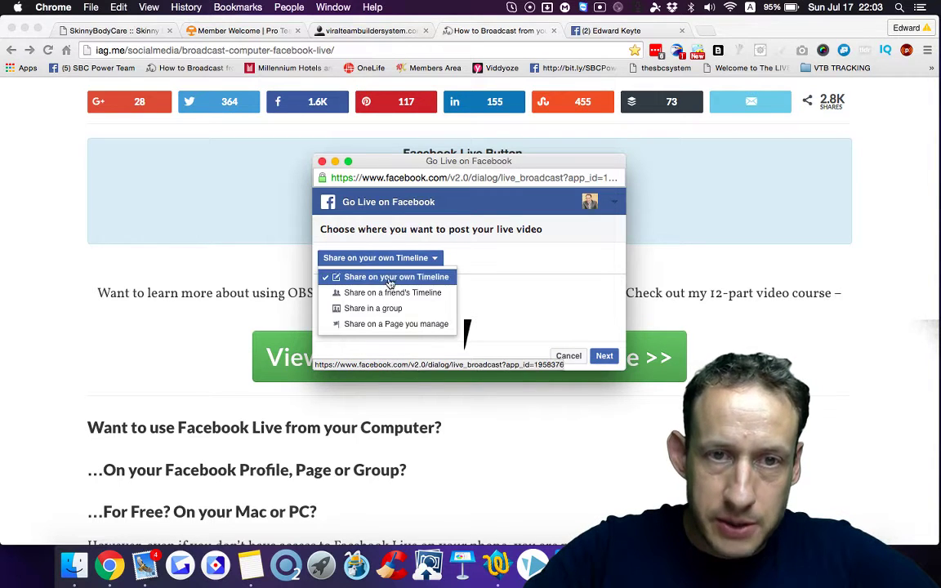
pyautogui.click(521, 273)
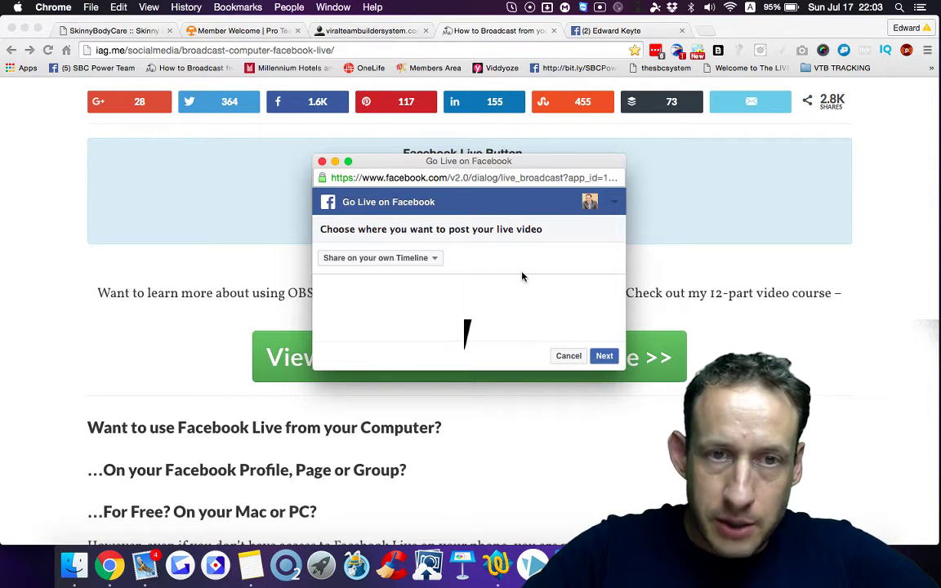
pyautogui.click(606, 357)
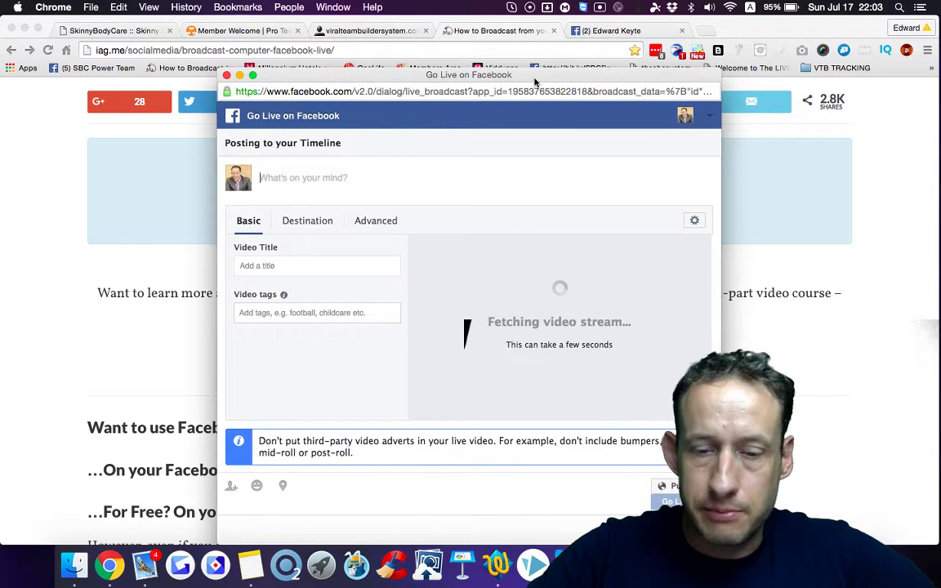
# Step: Move the Go Live window up slightly and select the whole stream key
pyautogui.moveTo(535, 82); pyautogui.dragTo(537, 47)
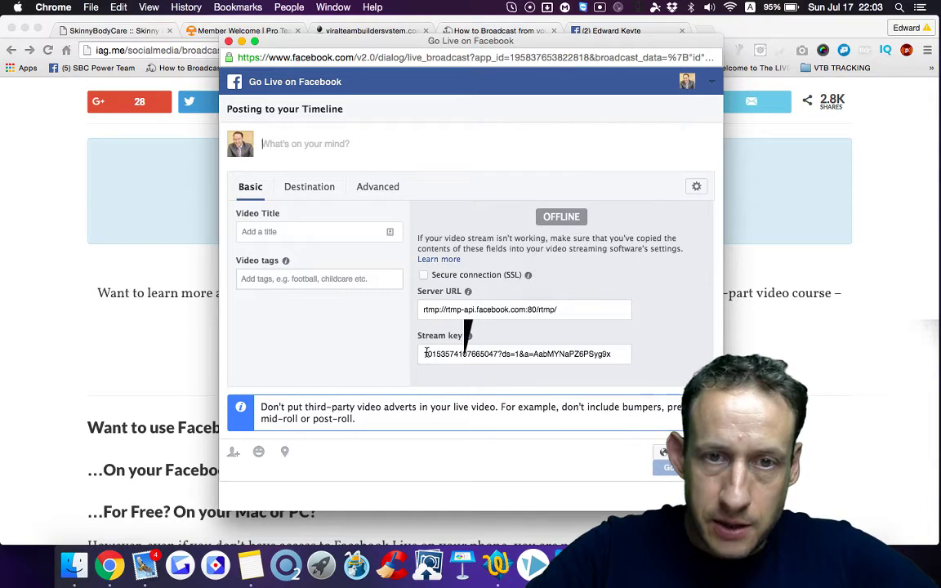
pyautogui.moveTo(424, 354)
pyautogui.mouseDown()
pyautogui.moveTo(611, 354)
pyautogui.moveTo(516, 353)
pyautogui.mouseUp()
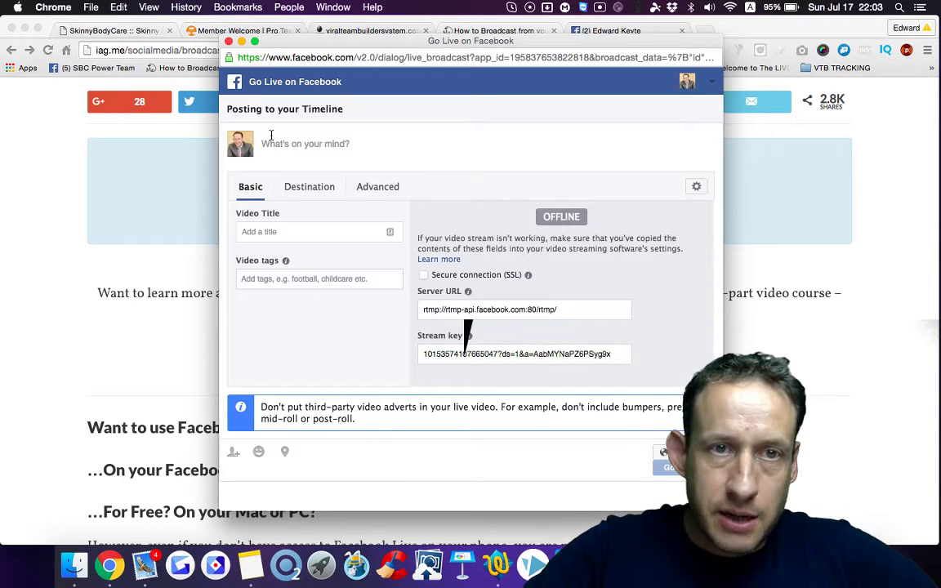
pyautogui.click(274, 138)
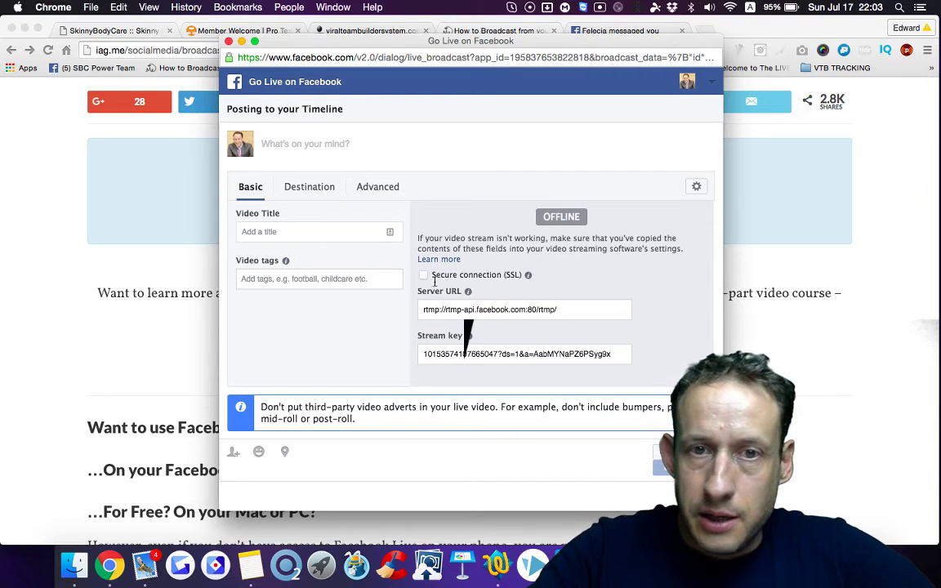
pyautogui.click(424, 354)
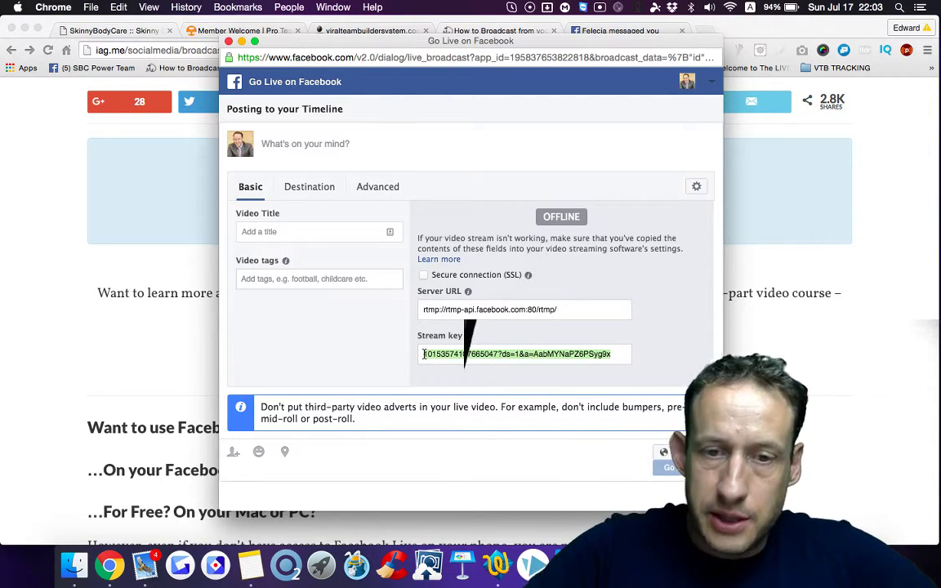
# Step: In OBS Stream settings, set Stream Type to Streaming Services and Service to Facebook Live
pyautogui.press('super+Tab')
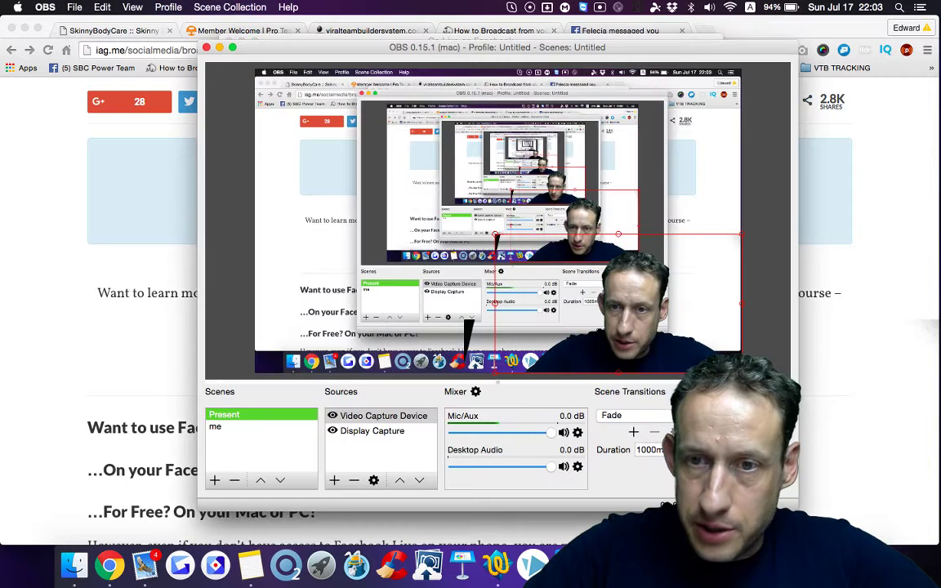
pyautogui.press('super+comma')
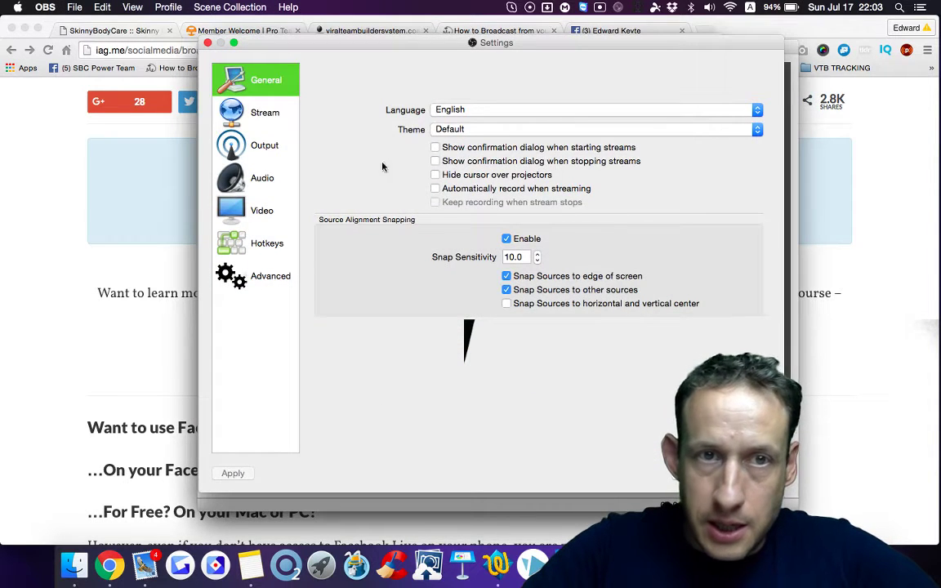
pyautogui.click(248, 115)
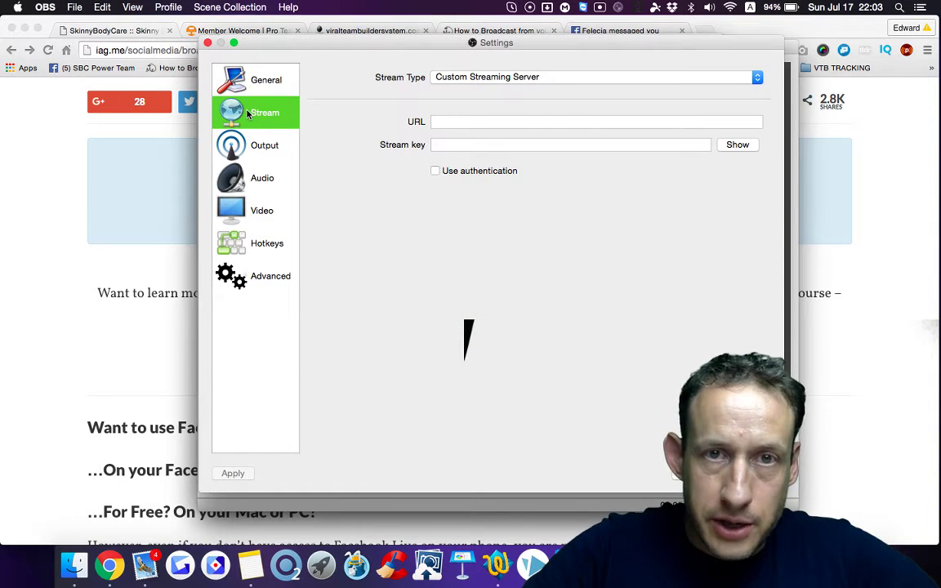
pyautogui.click(481, 78)
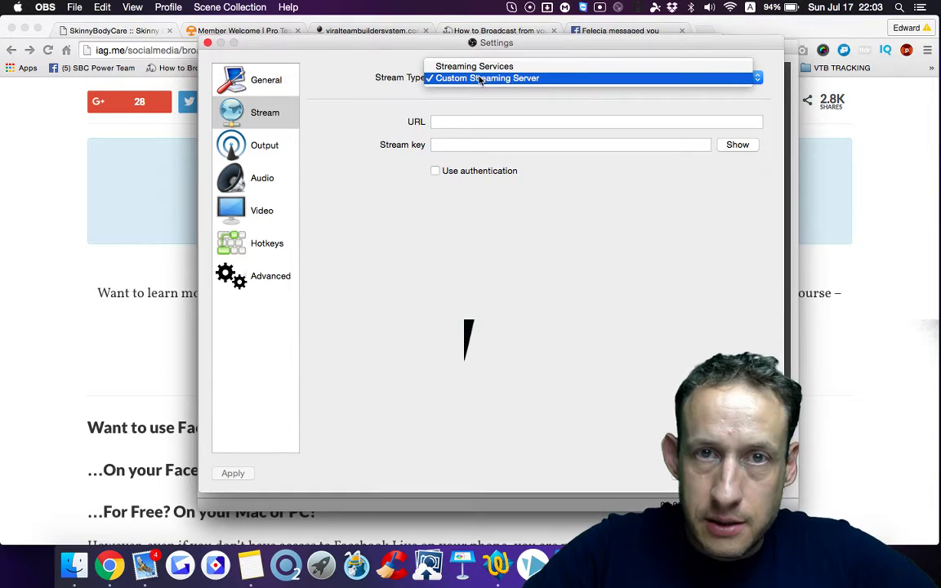
pyautogui.click(478, 66)
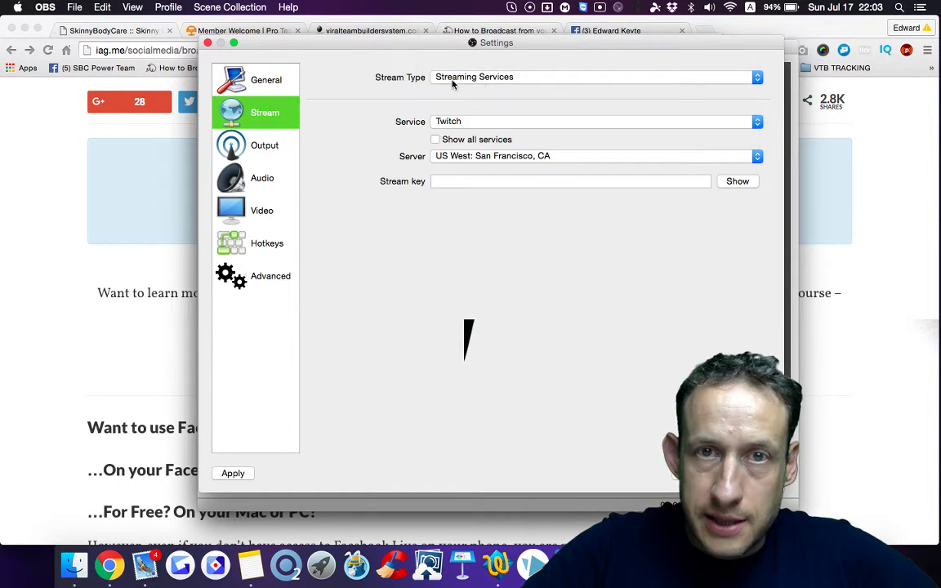
pyautogui.click(464, 121)
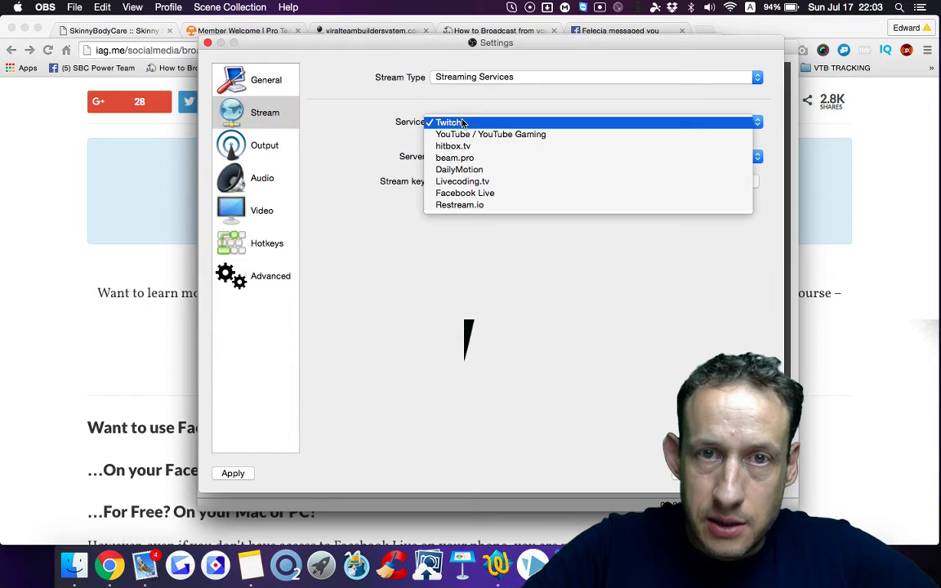
pyautogui.click(466, 195)
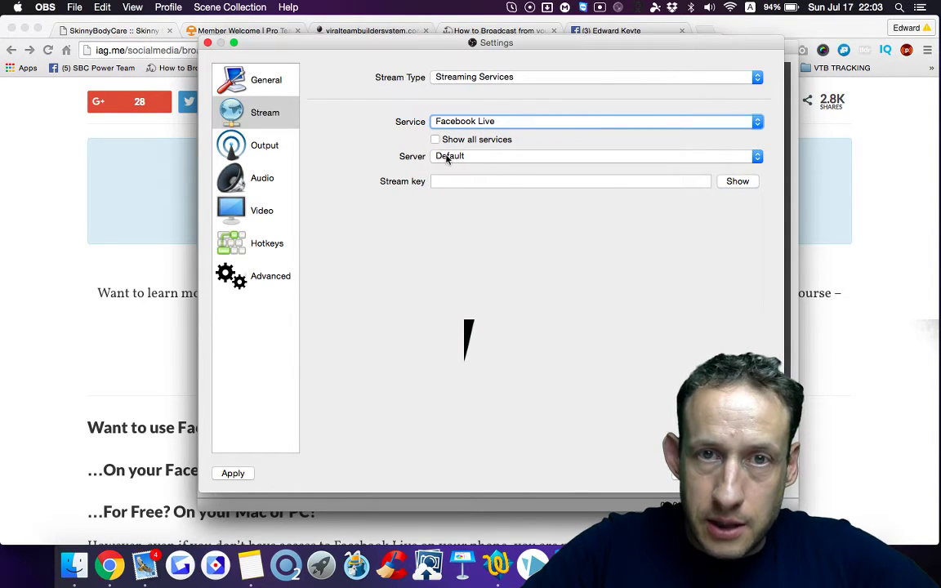
# Step: Paste the copied Facebook stream key, check it, and confirm the settings
pyautogui.click(451, 183)
pyautogui.press('super+v')
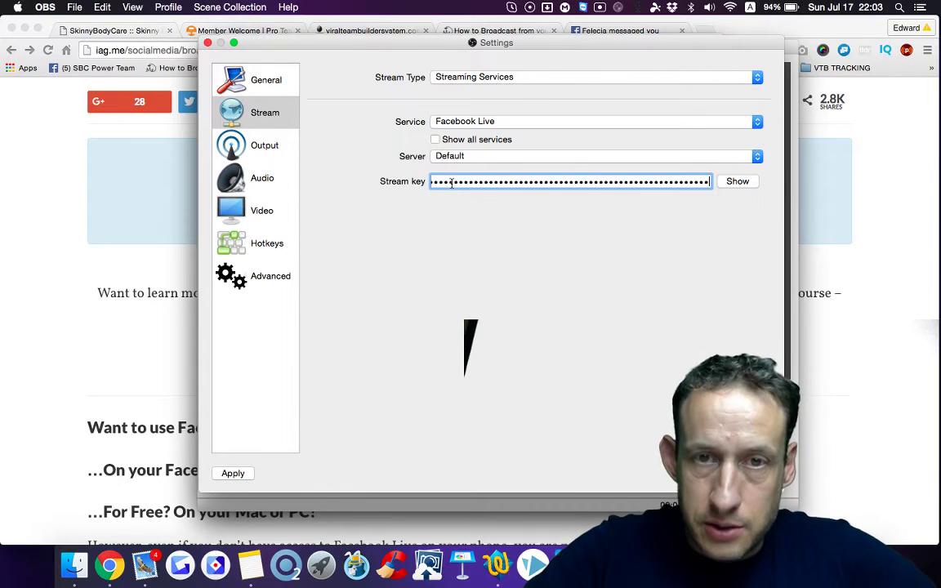
pyautogui.click(726, 184)
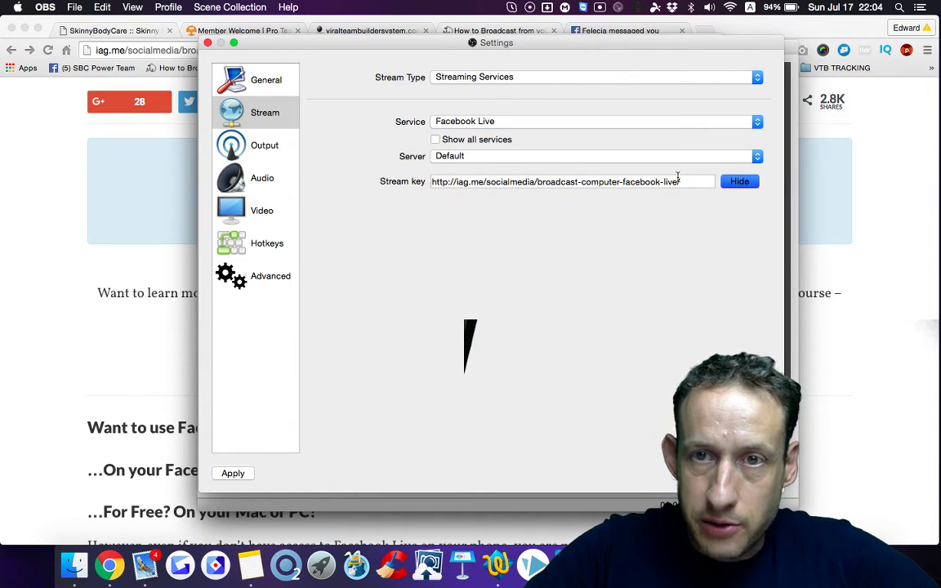
pyautogui.click(740, 183)
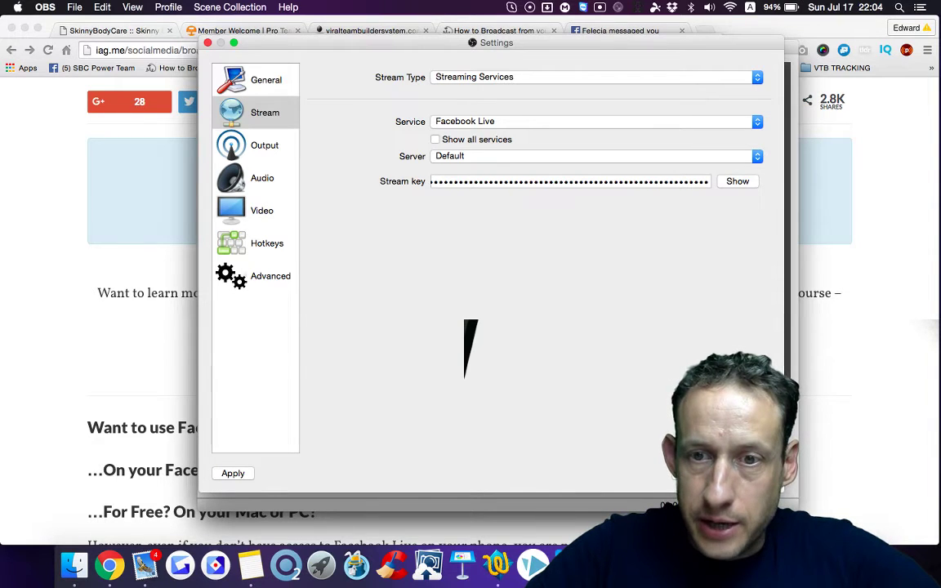
pyautogui.press('Return')
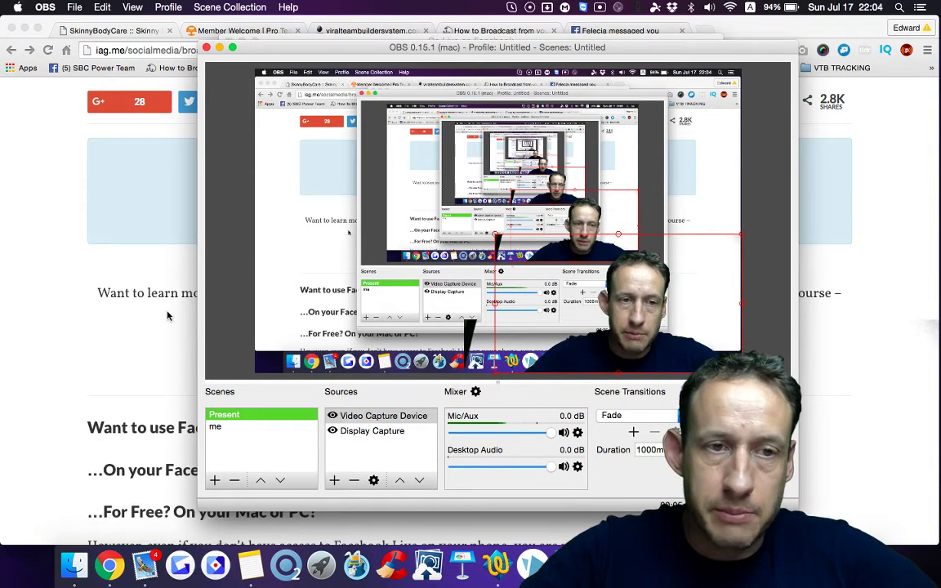
# Step: Click the Chrome window behind OBS to bring the Facebook Live guide forward
pyautogui.click(143, 321)
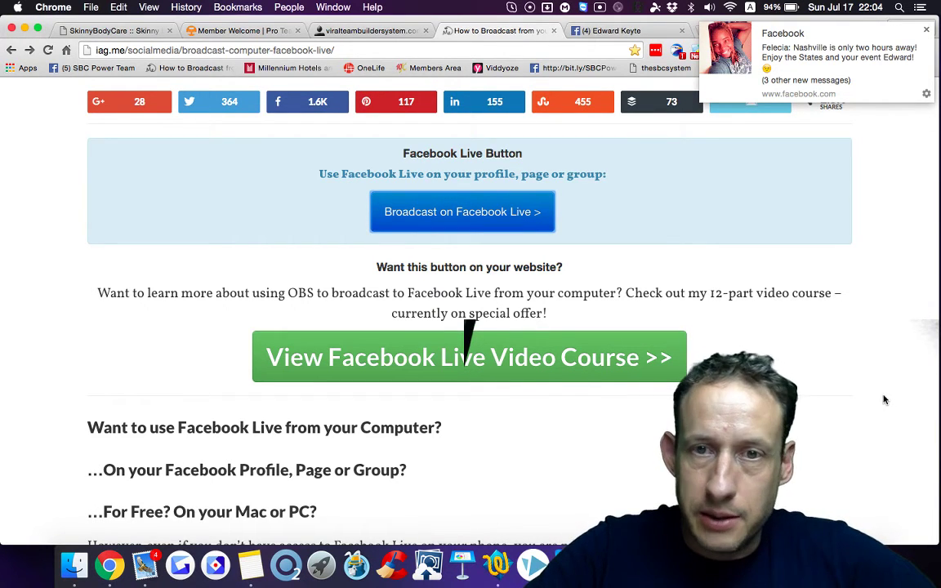
# Step: Scroll the guide briefly, then switch to the Facebook profile tab
pyautogui.scroll(-5, 884, 400)
pyautogui.scroll(-4, 884, 399)
pyautogui.scroll(4, 884, 400)
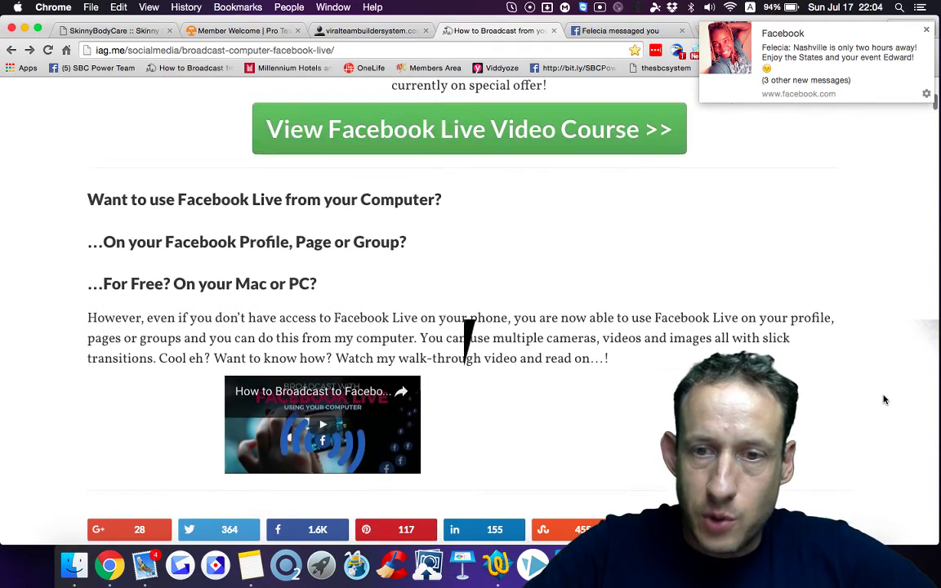
pyautogui.scroll(5, 884, 400)
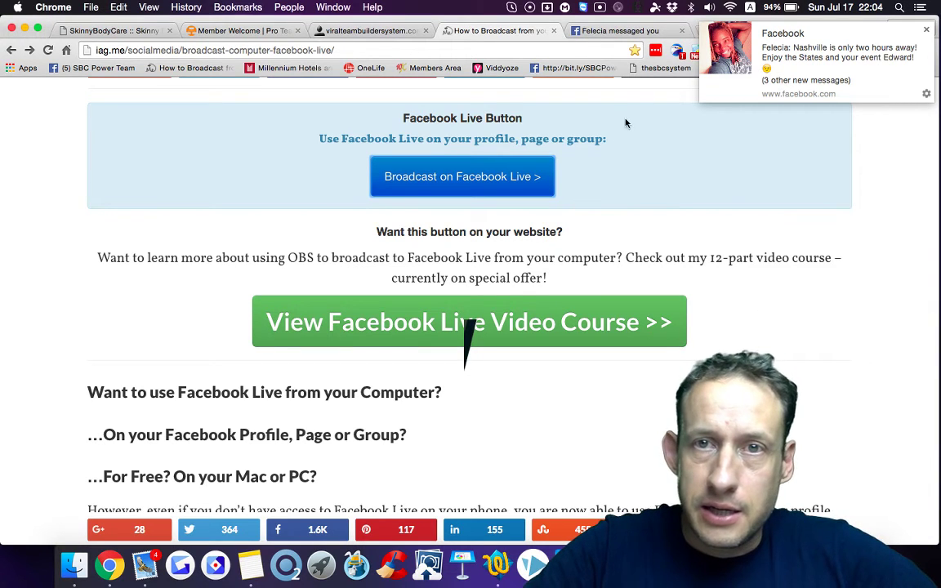
pyautogui.click(612, 30)
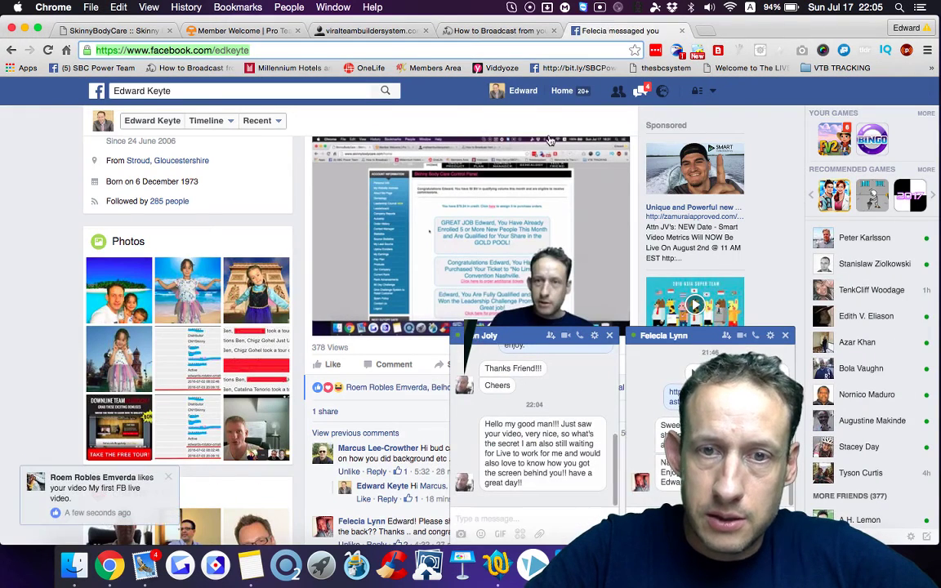
# Step: Close both Messenger chat windows, scroll to the profile top, and select the page address
pyautogui.click(609, 335)
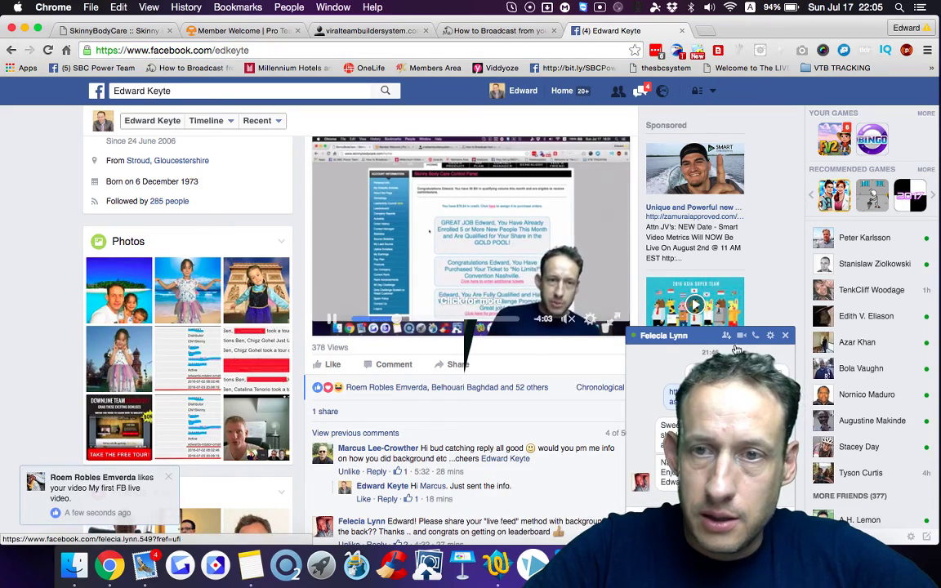
pyautogui.click(785, 334)
pyautogui.scroll(5, 321, 362)
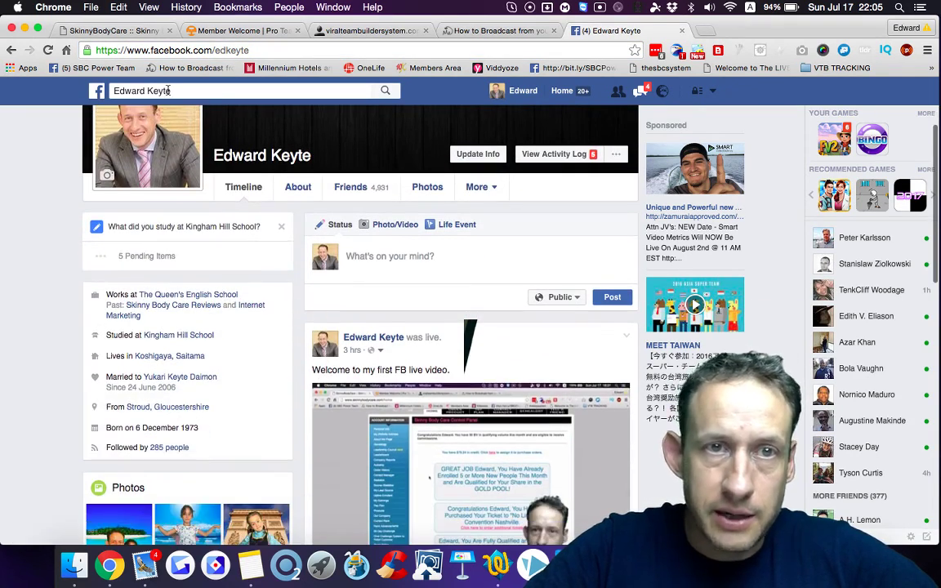
pyautogui.moveTo(242, 50); pyautogui.dragTo(75, 41)
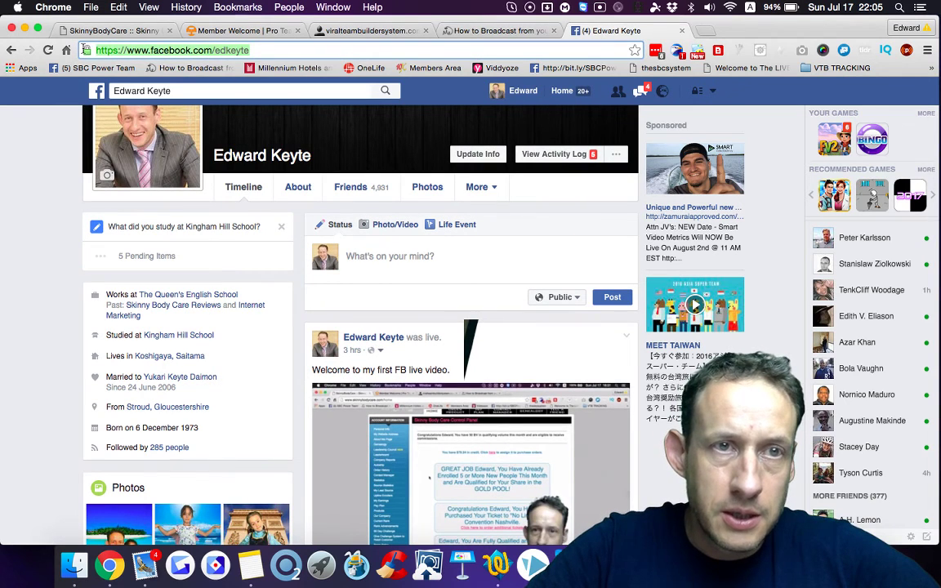